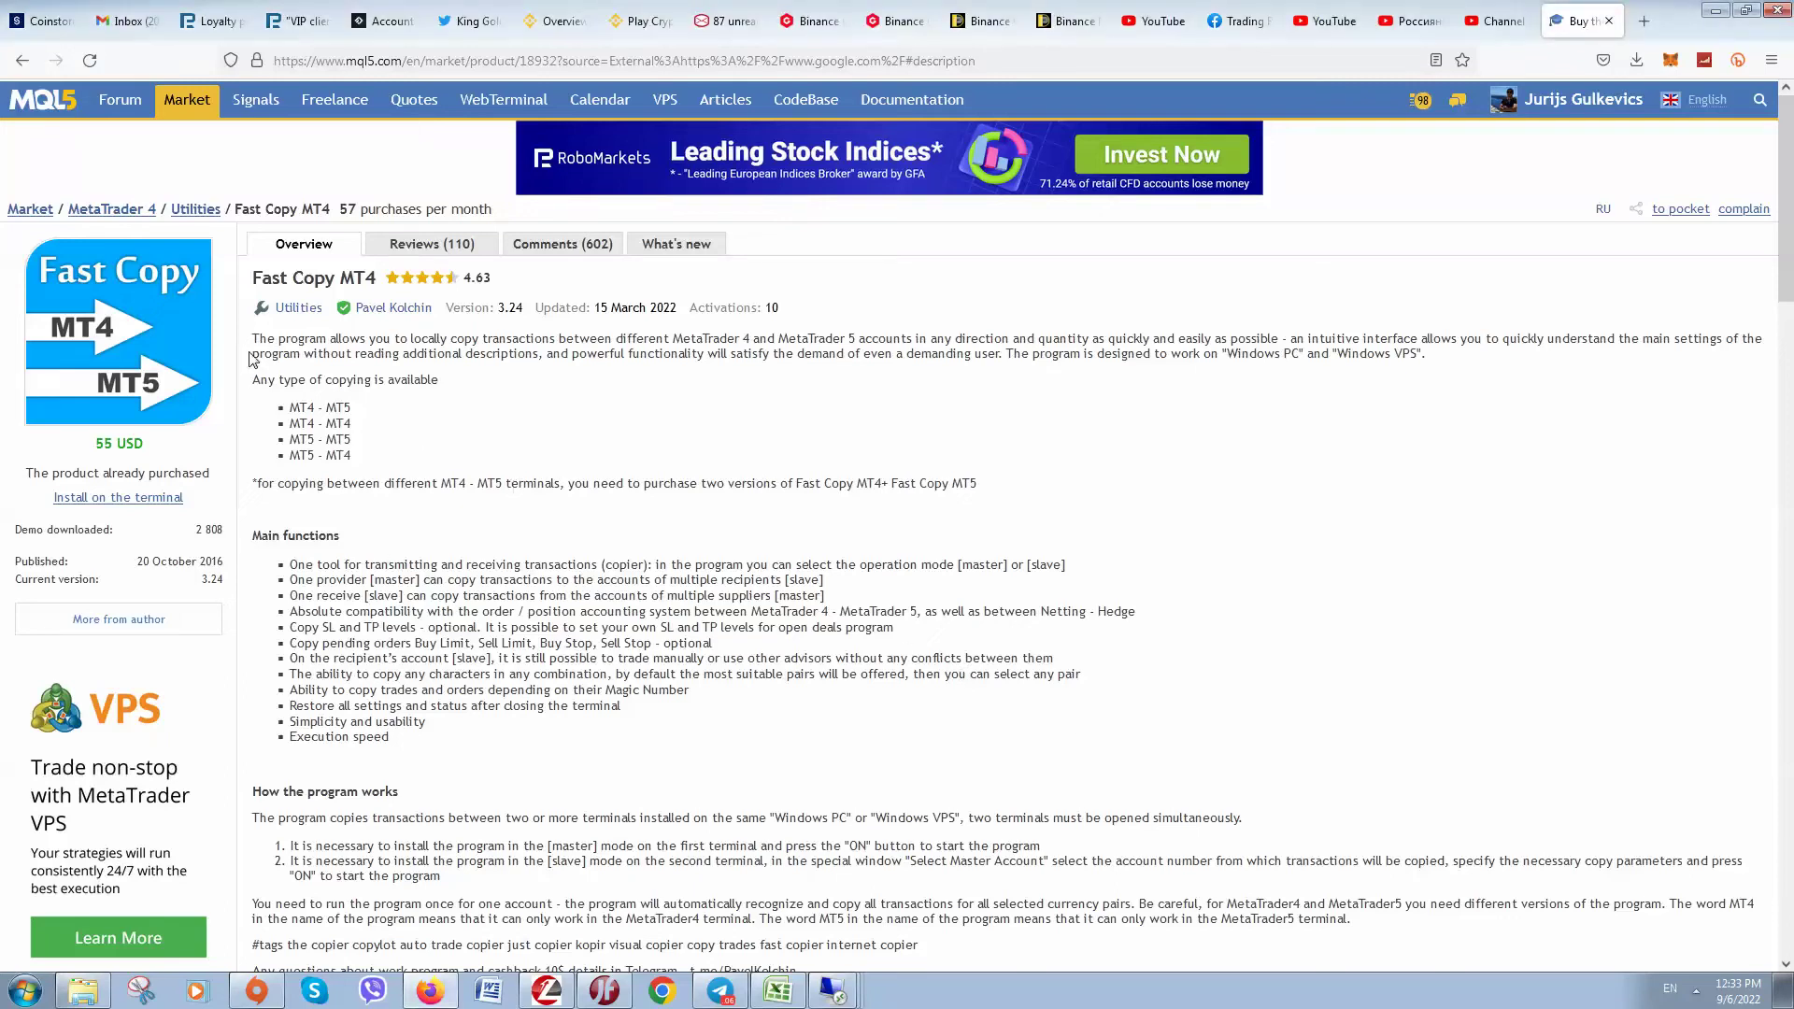
Read through the Fast Copy MT4 product description on the MQL5 Market page
{"action": "double_click", "coordinate": [351, 65]}
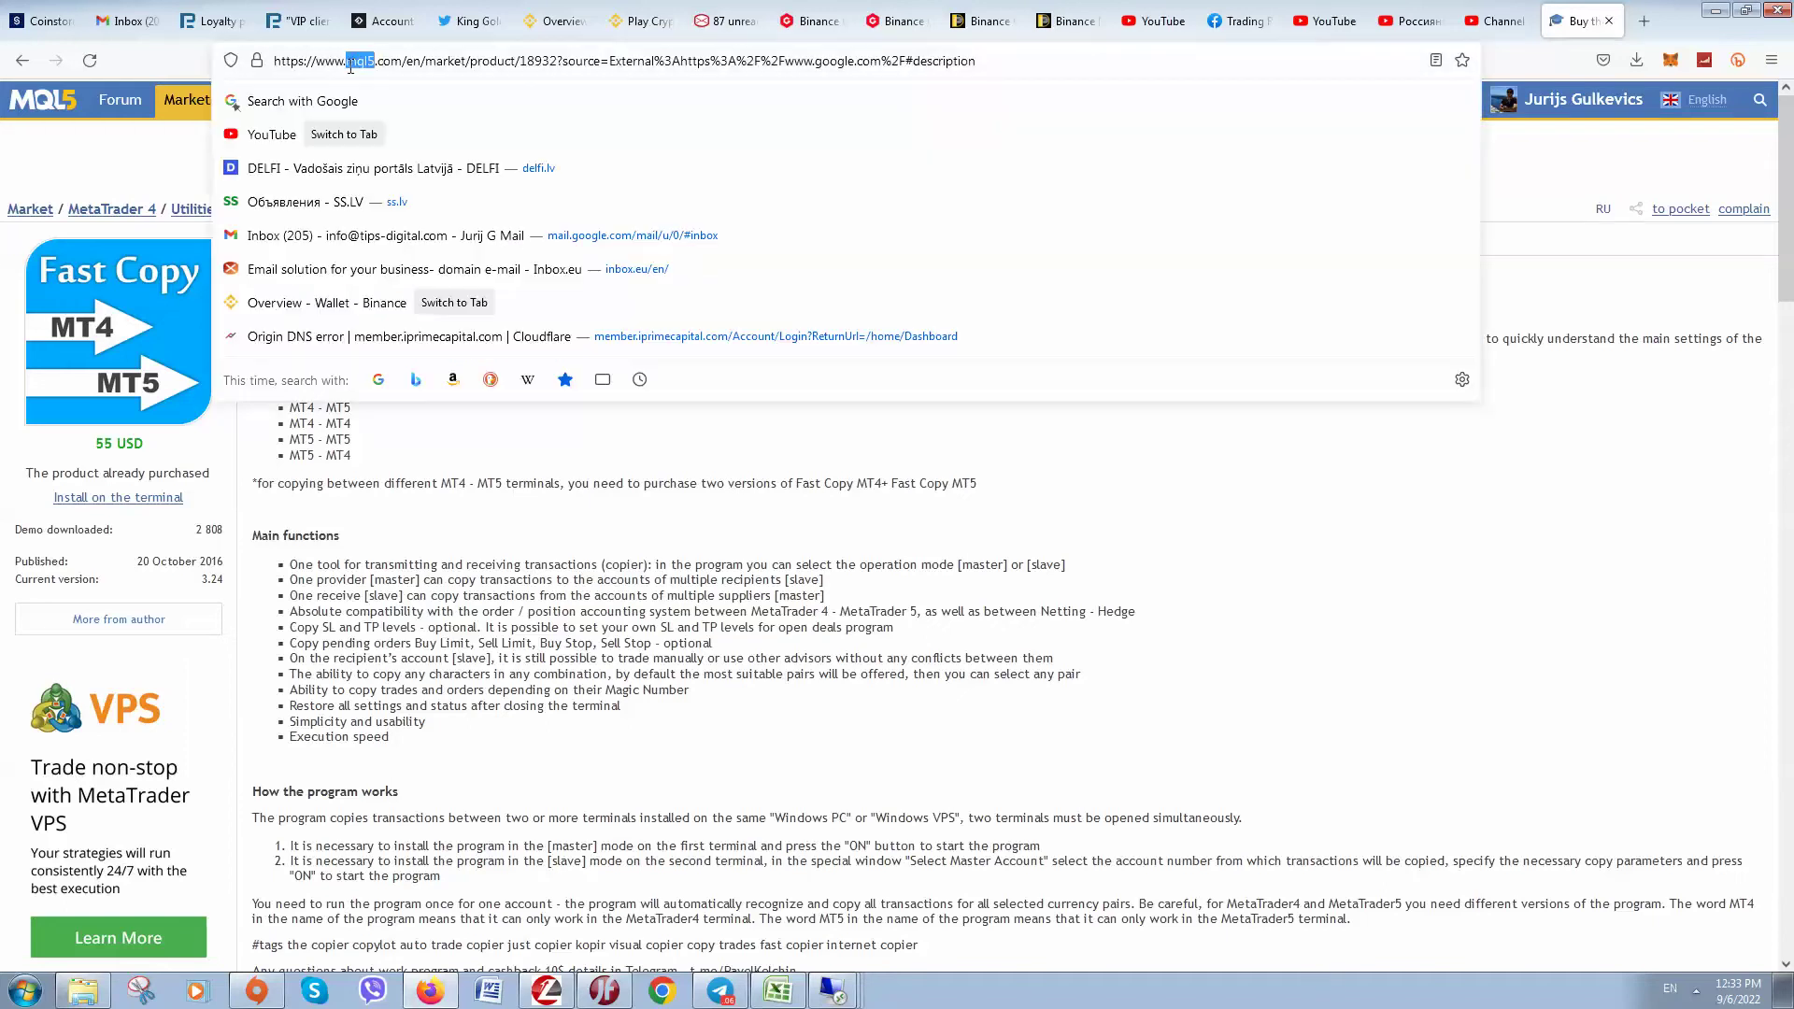
{"action": "left_click", "coordinate": [629, 683]}
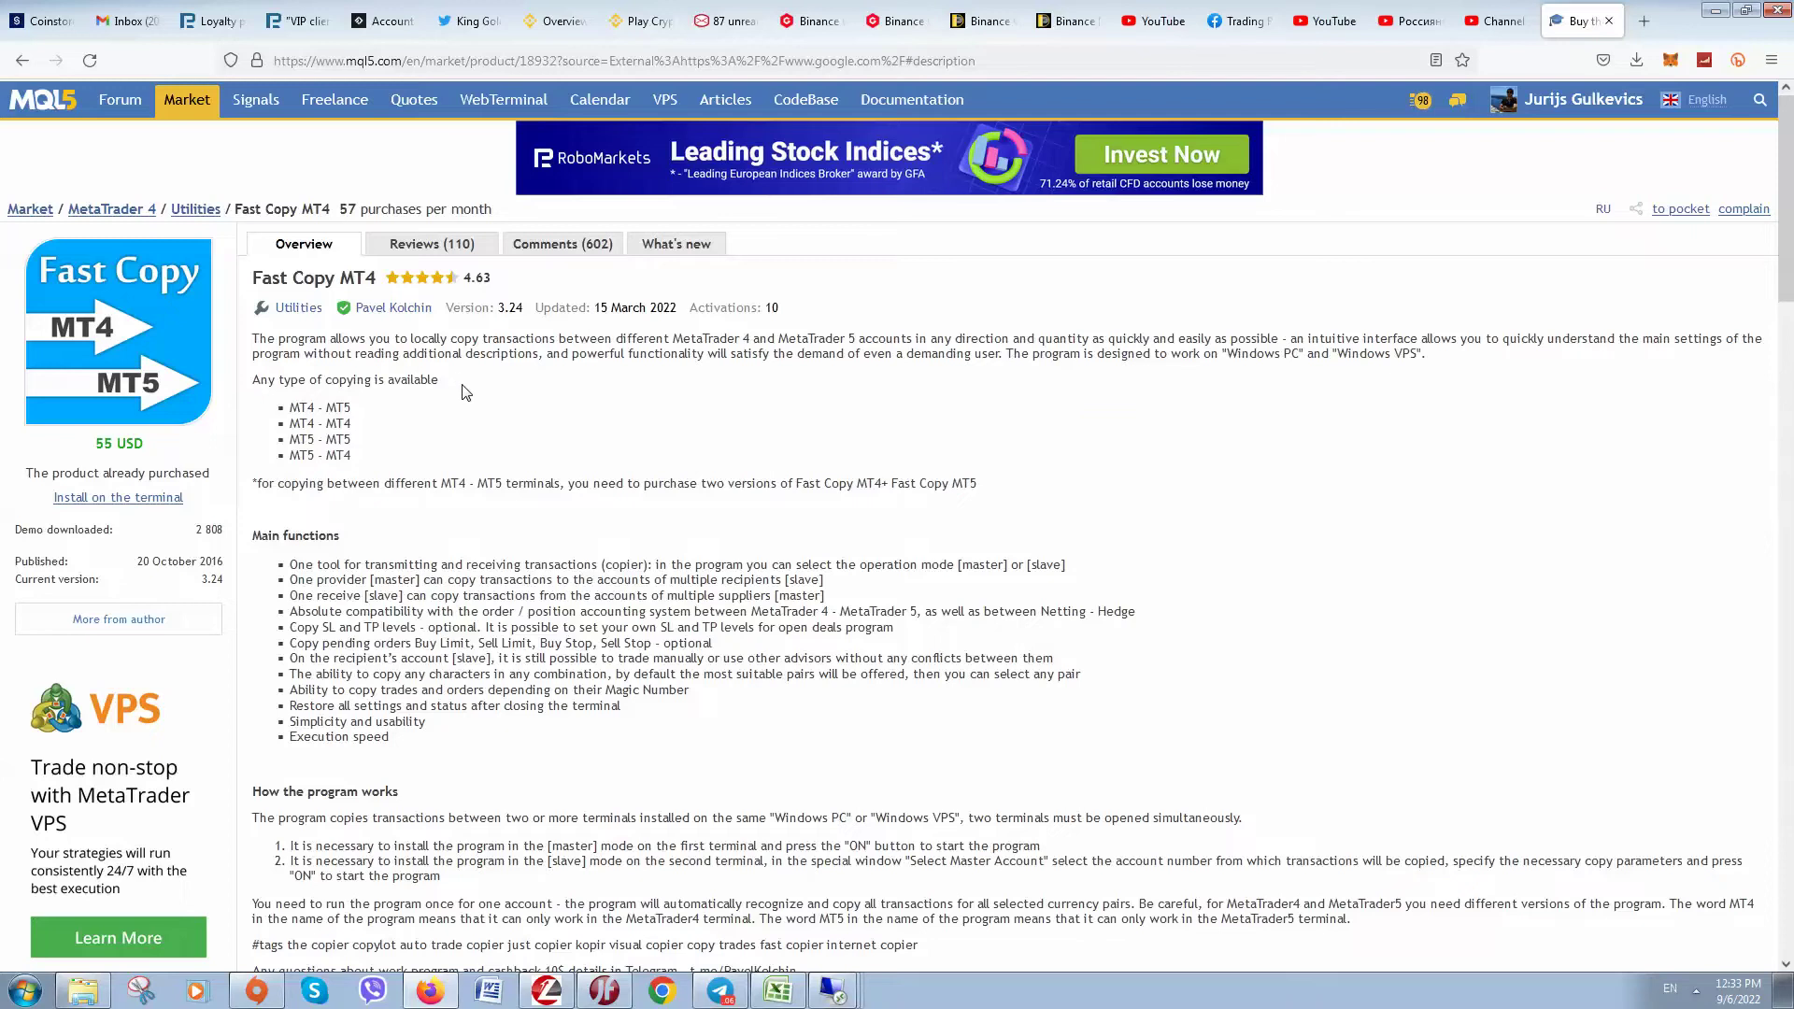
{"action": "scroll", "coordinate": [661, 405], "scroll_direction": "down", "scroll_amount": 3}
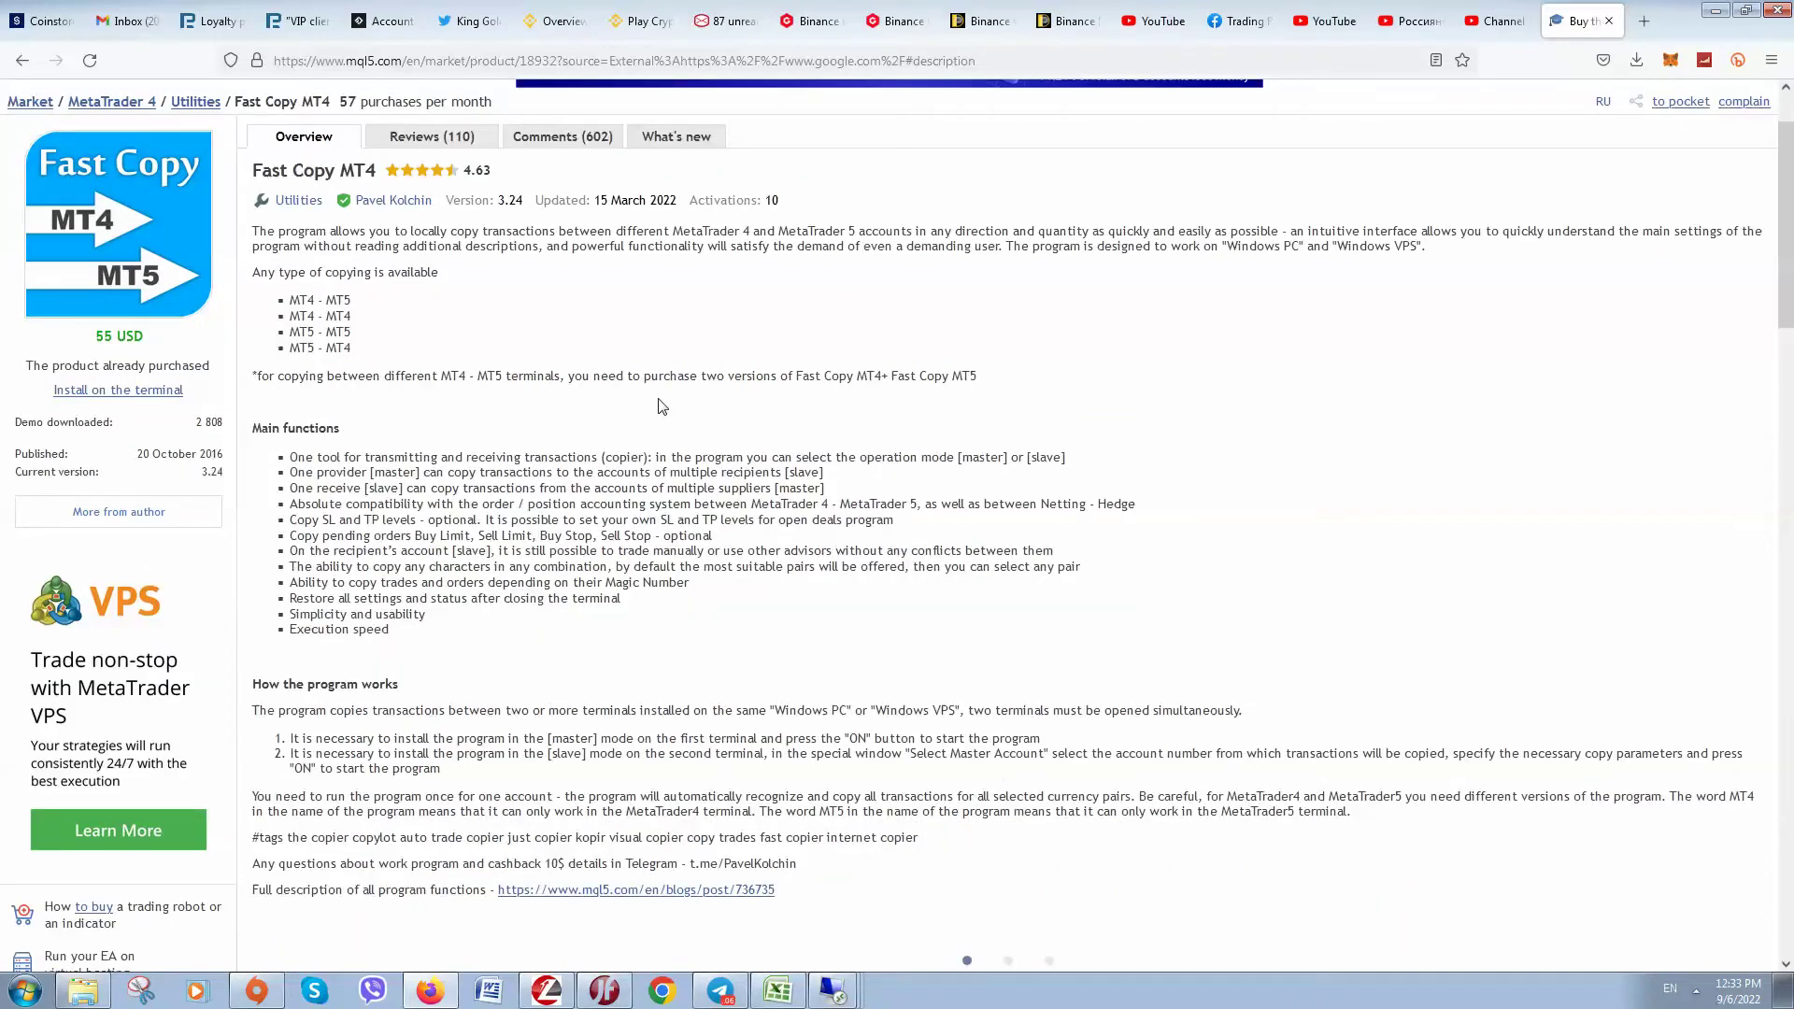
{"action": "scroll", "coordinate": [705, 385], "scroll_direction": "up", "scroll_amount": 3}
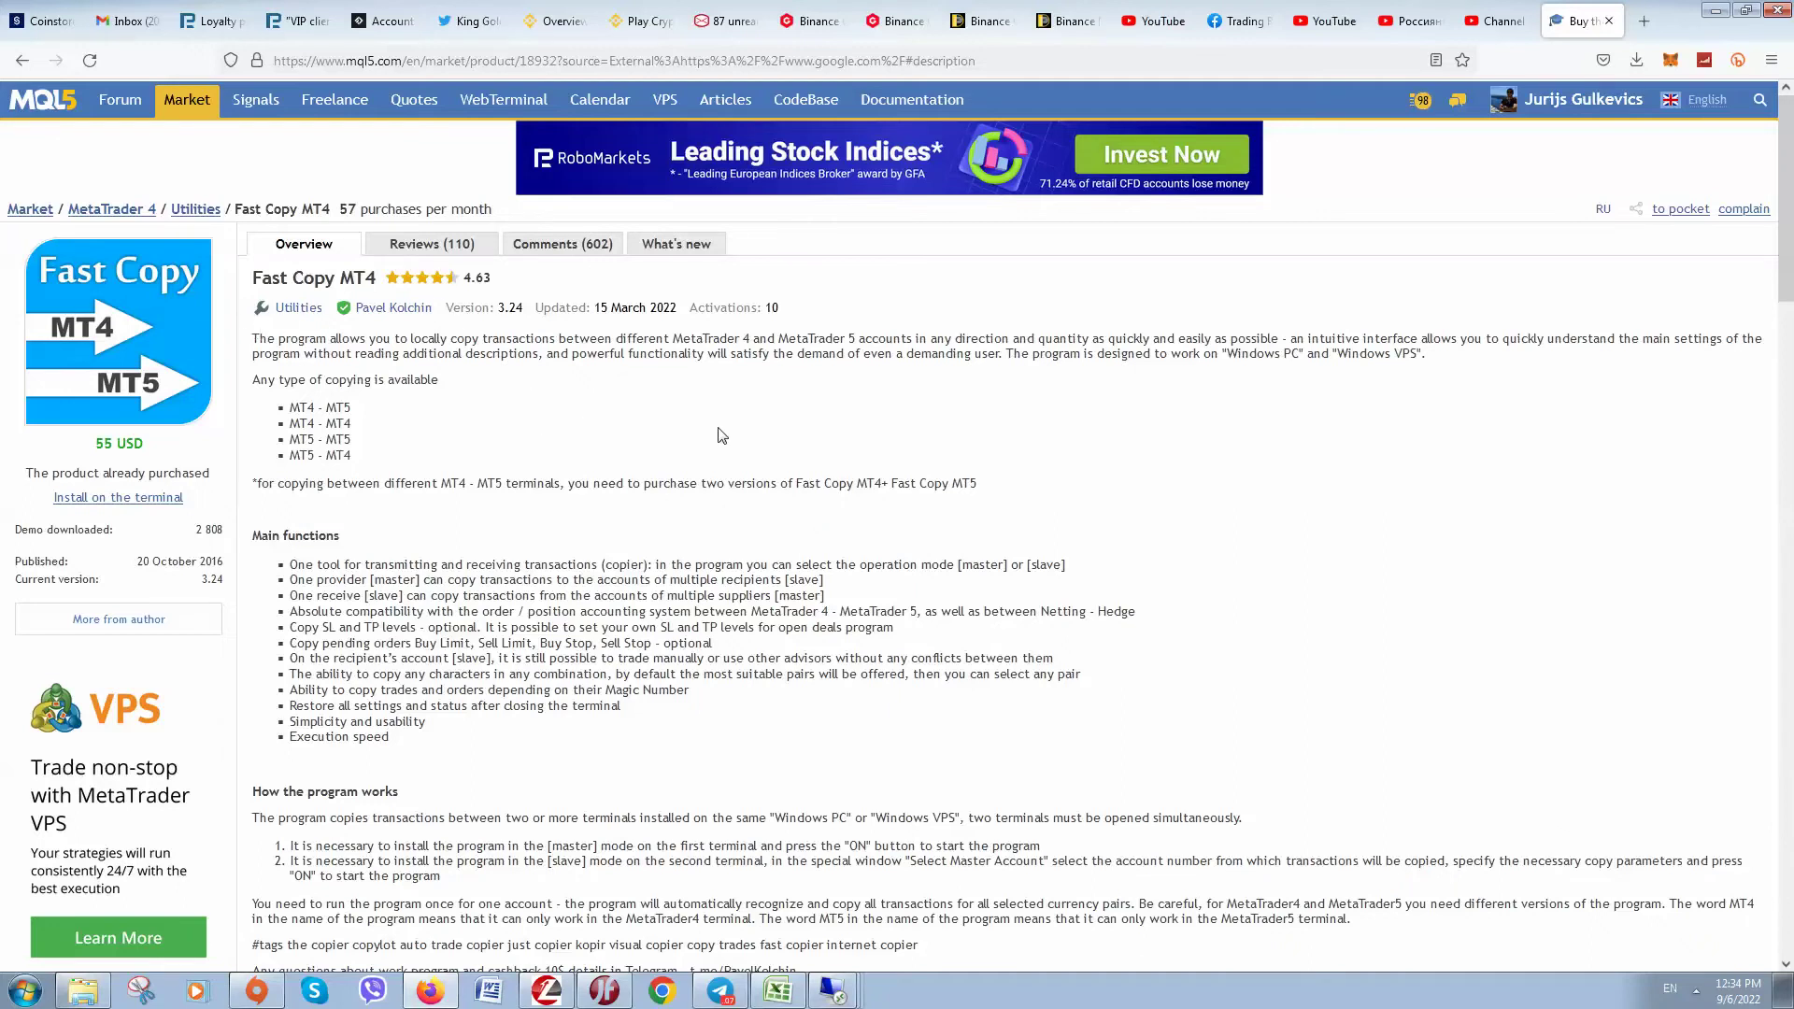
{"action": "scroll", "coordinate": [746, 445], "scroll_direction": "down", "scroll_amount": 8}
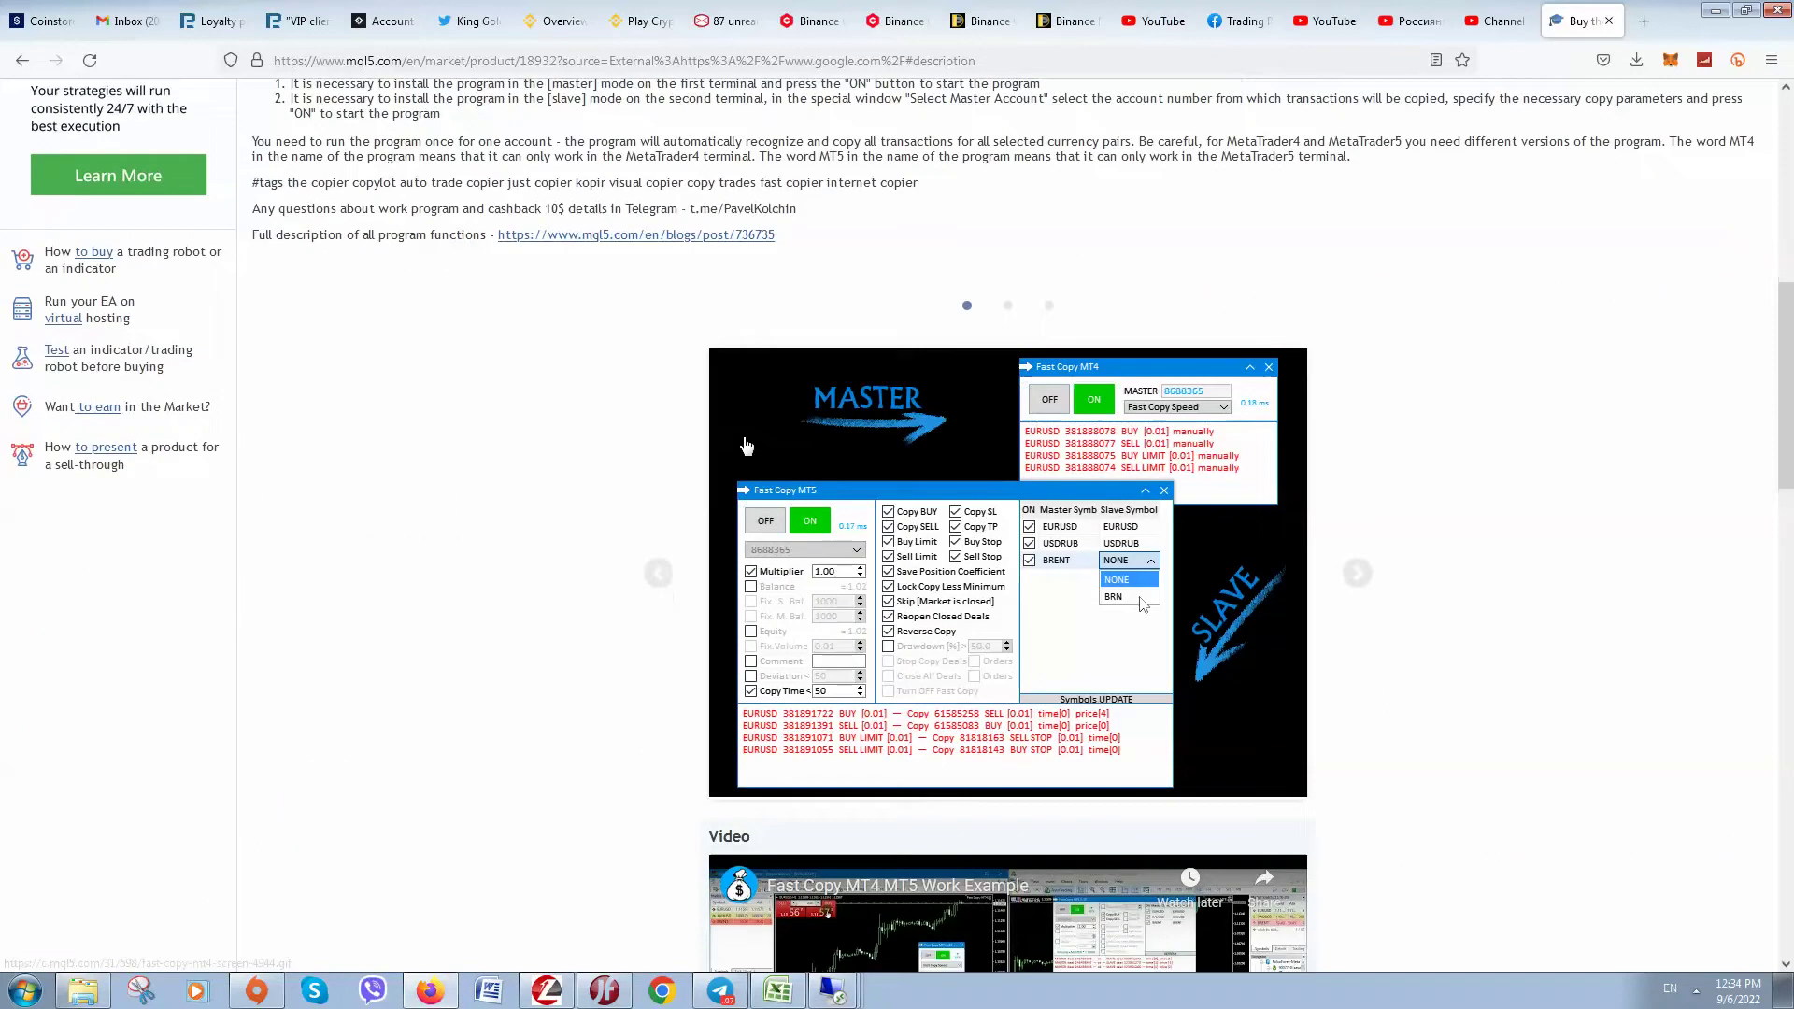
{"action": "scroll", "coordinate": [736, 366], "scroll_direction": "up", "scroll_amount": 4}
{"action": "scroll", "coordinate": [737, 366], "scroll_direction": "up", "scroll_amount": 1}
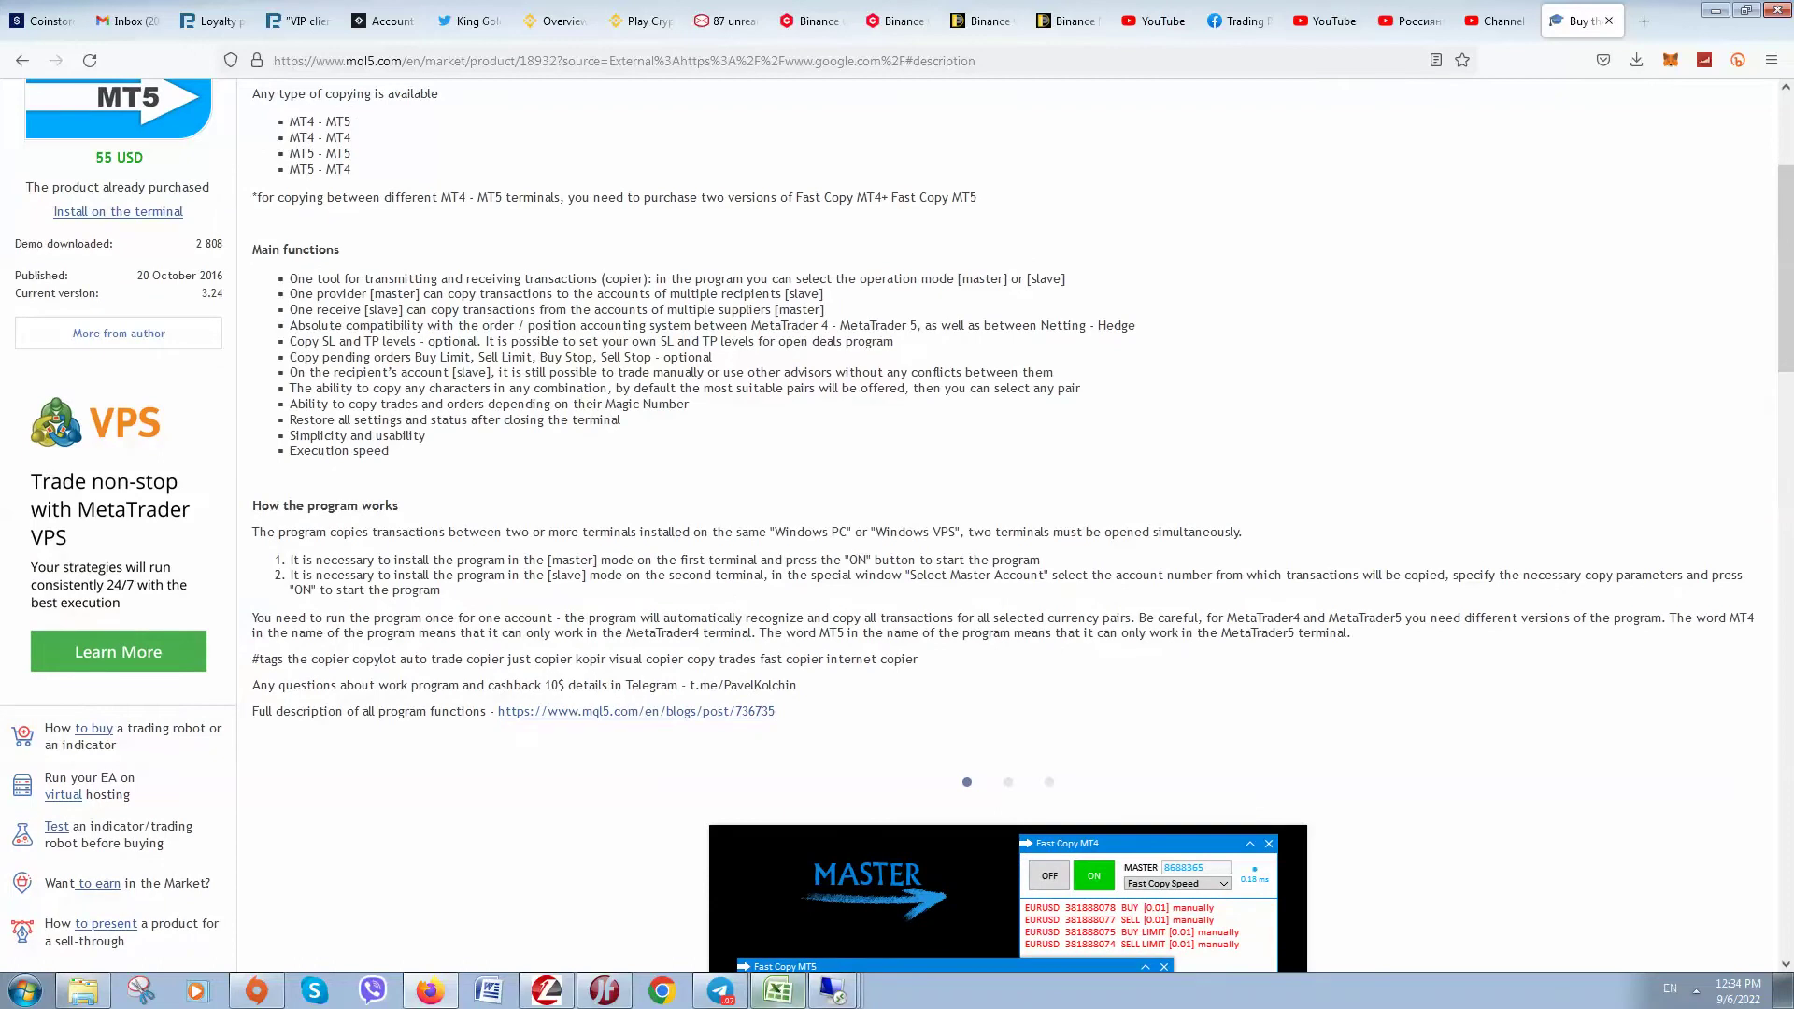
Switch to the 45.91.203.250 remote session and activate the right-hand MetaTrader terminal
{"action": "mouse_move", "coordinate": [833, 991]}
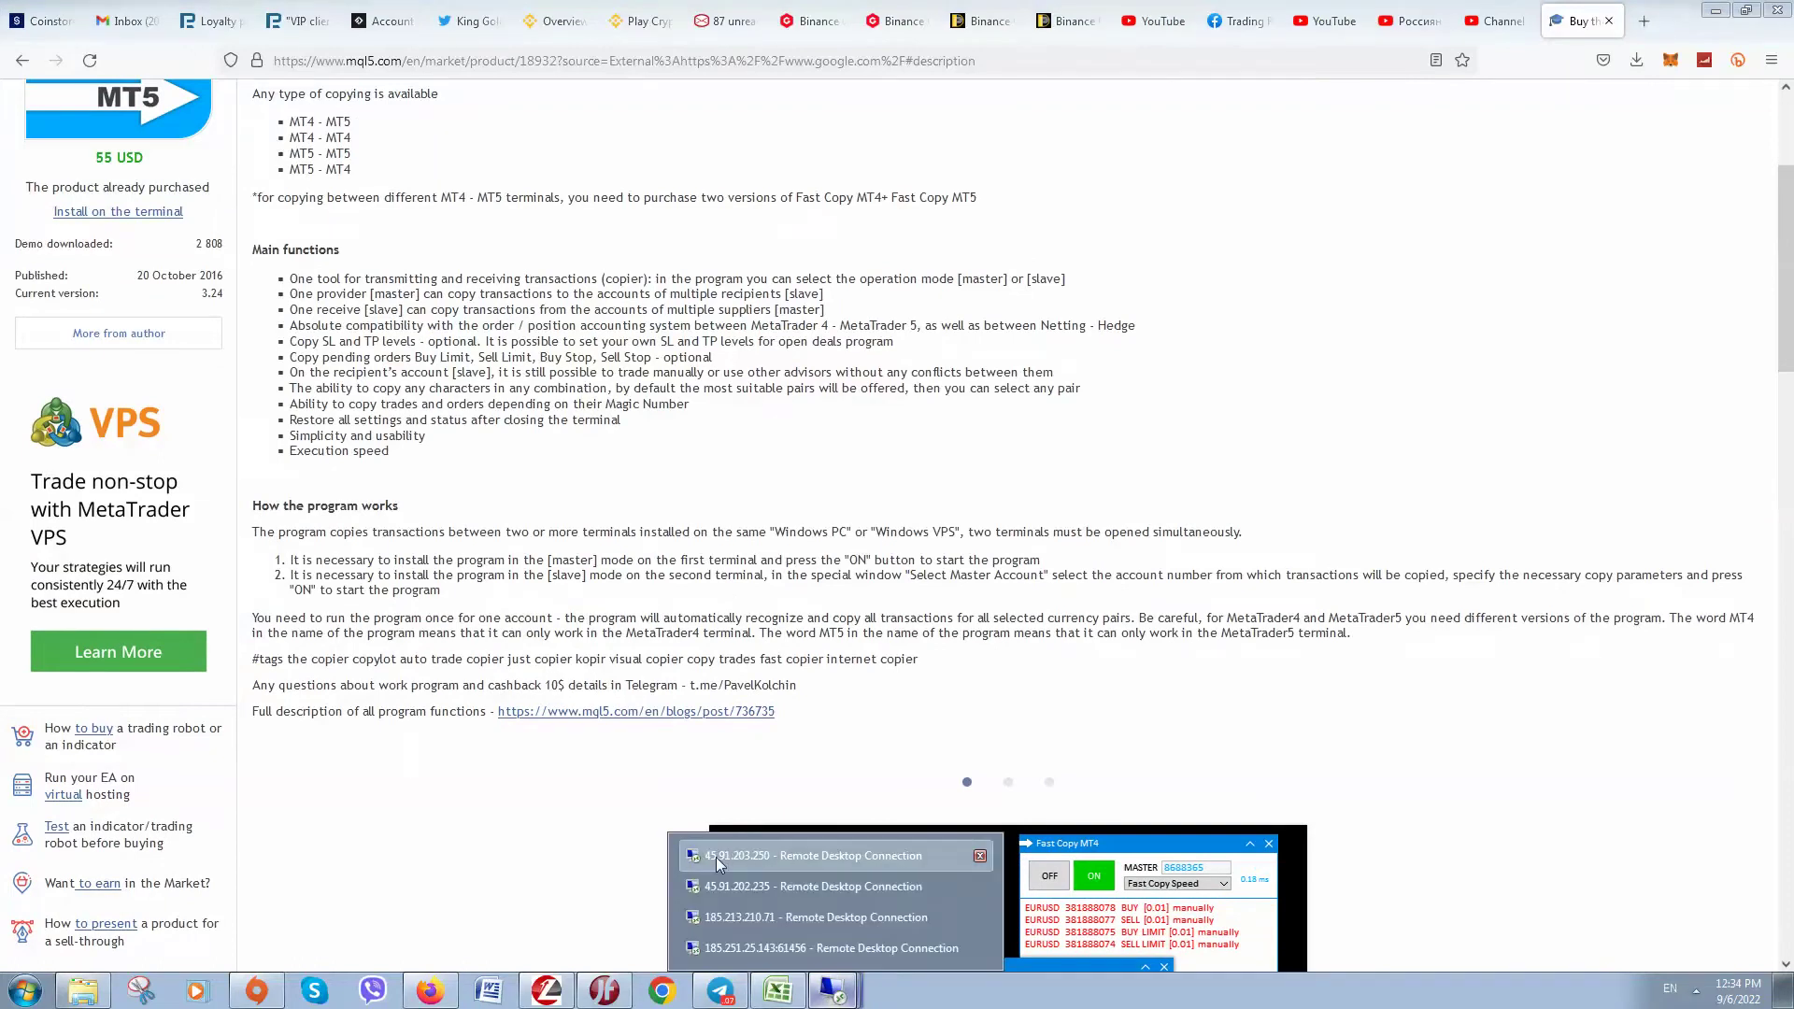
{"action": "left_click", "coordinate": [782, 856]}
{"action": "left_click", "coordinate": [1524, 255]}
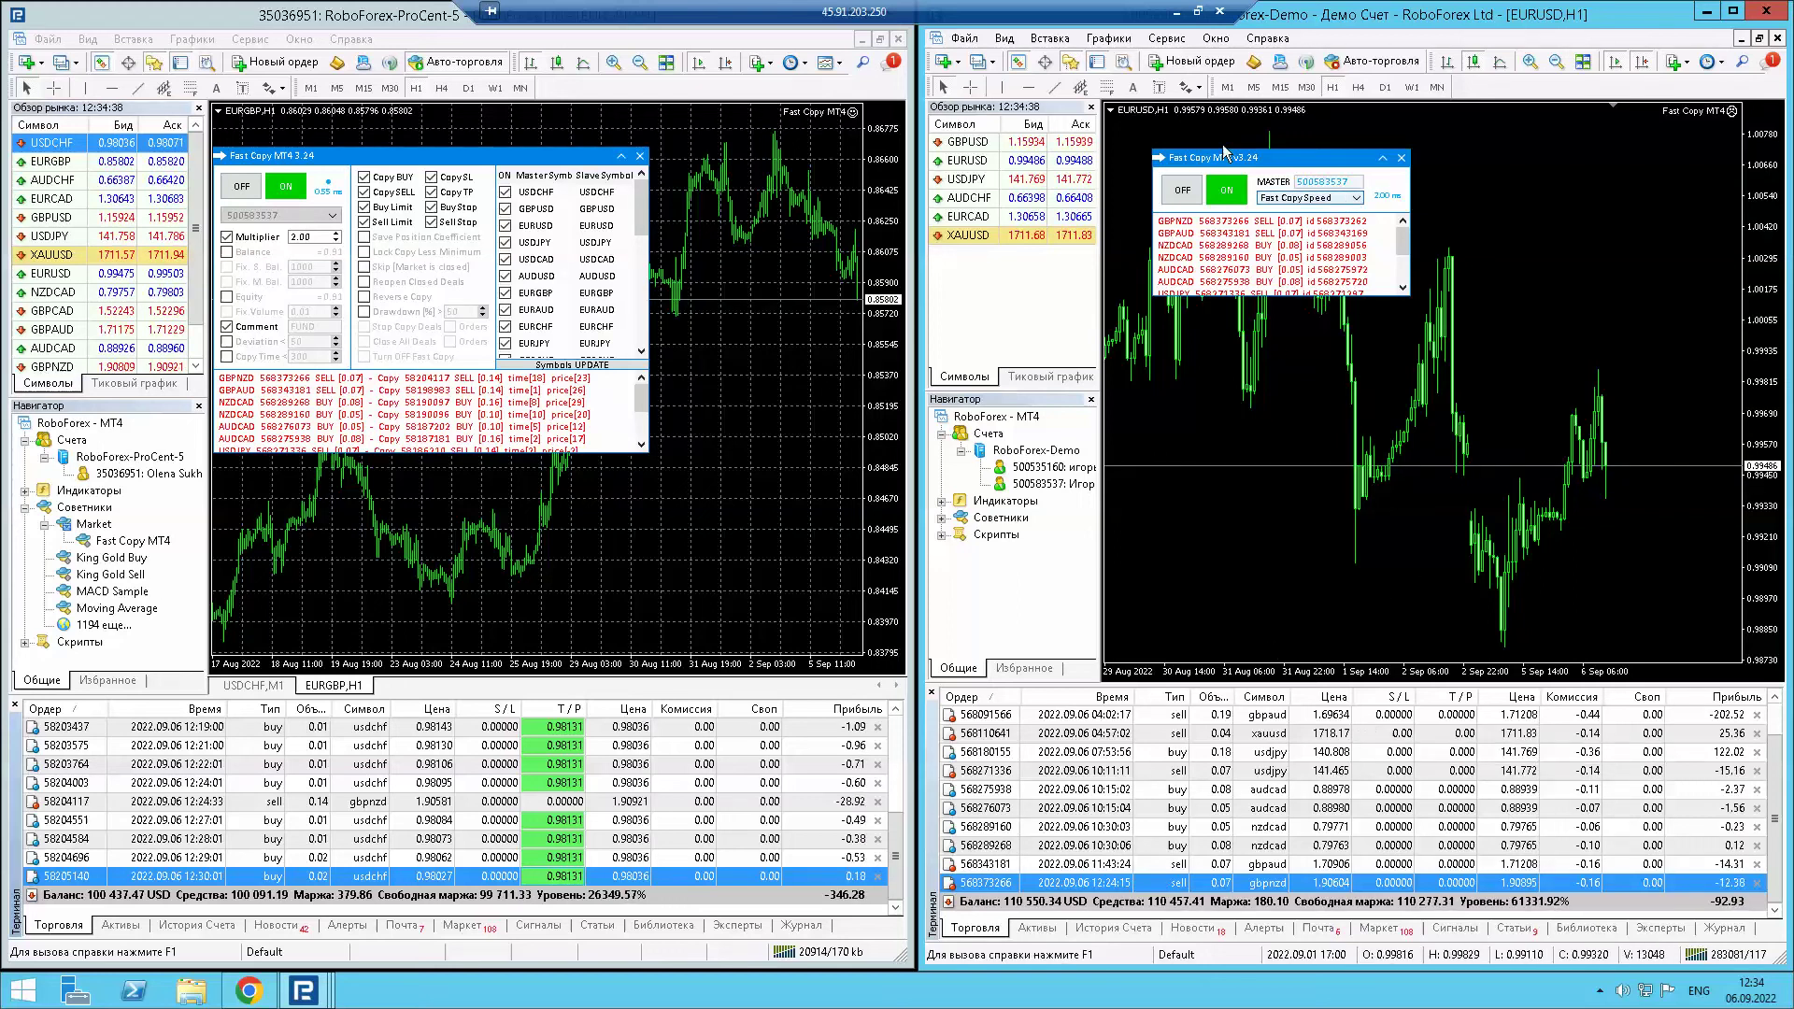
{"action": "left_click", "coordinate": [1358, 198]}
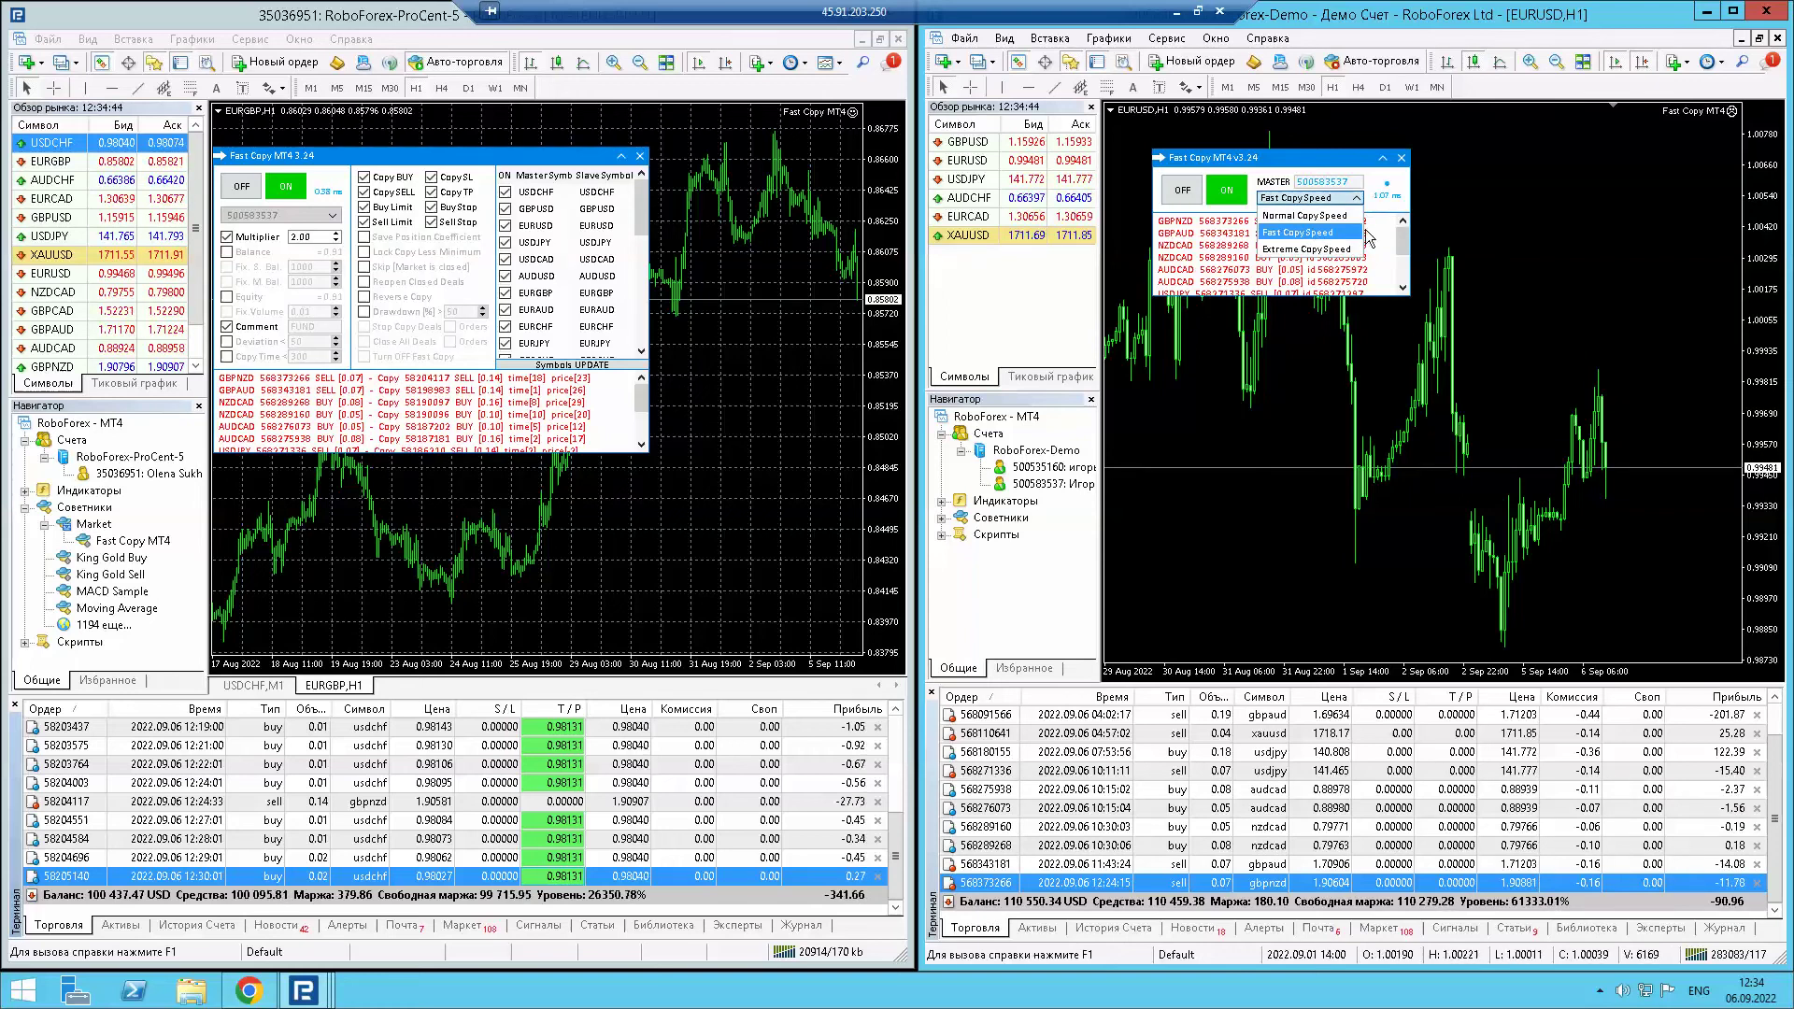
{"action": "left_click", "coordinate": [1508, 193]}
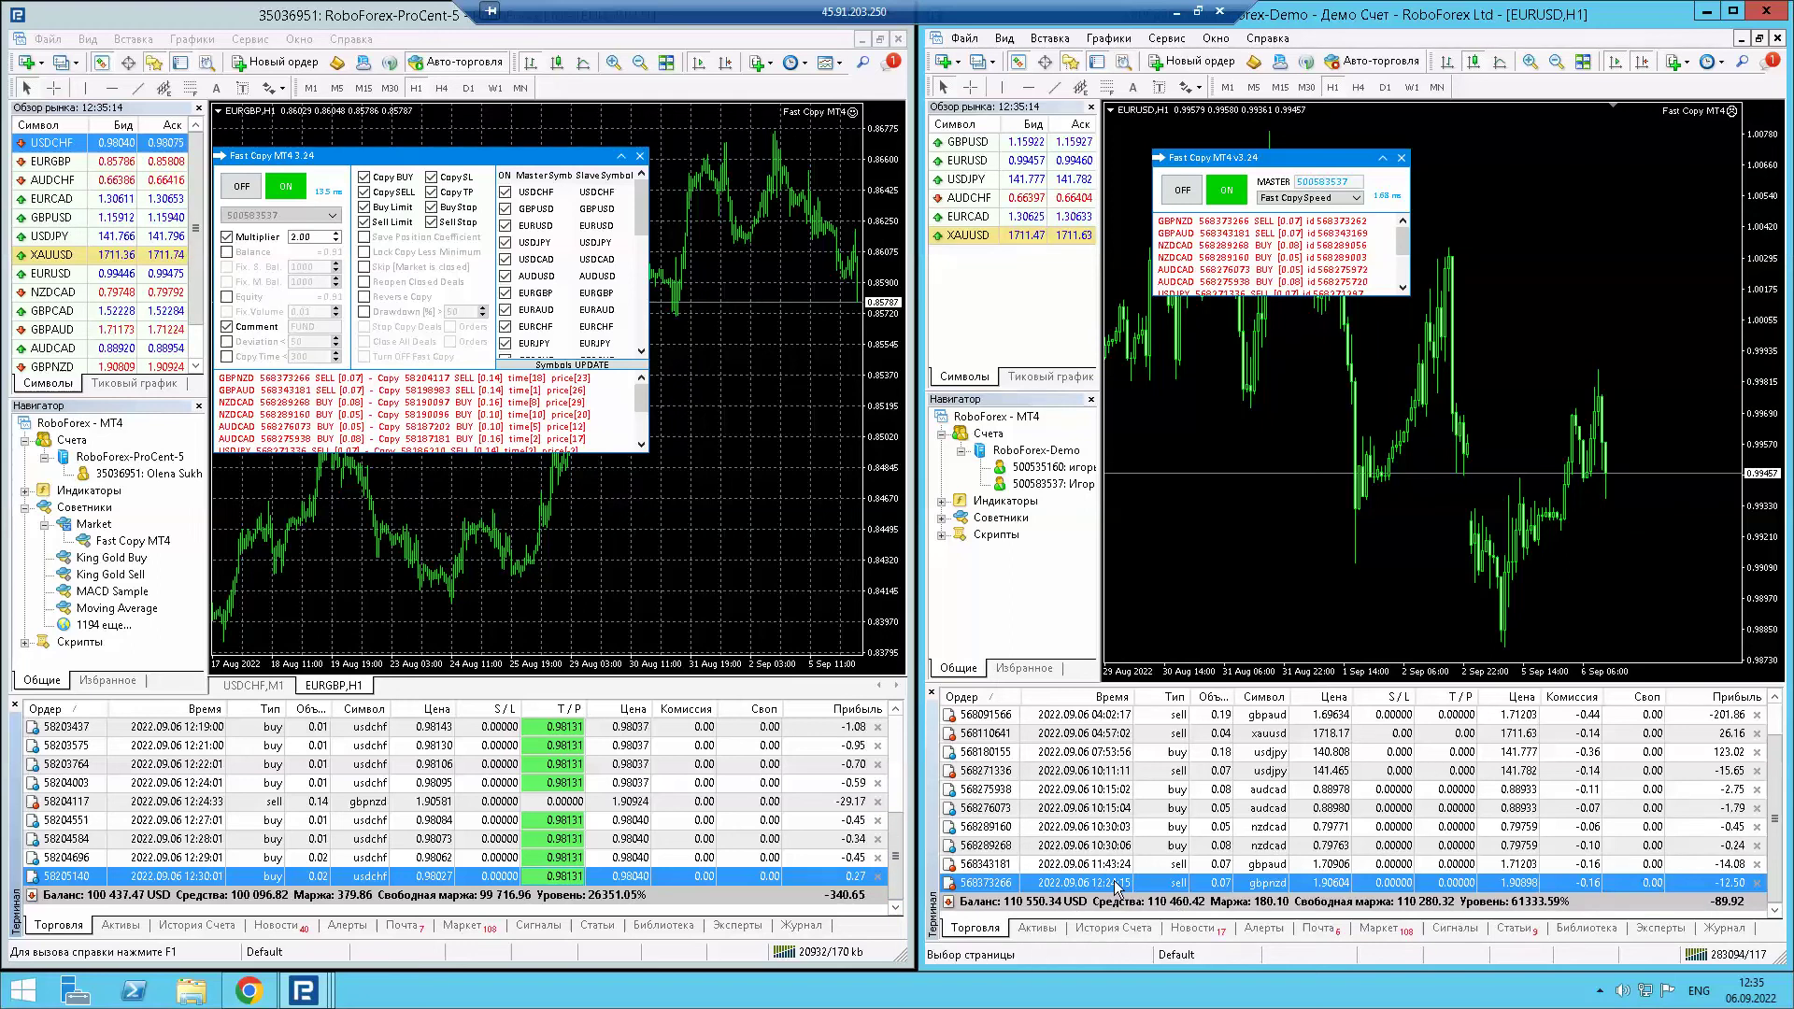
{"action": "left_click", "coordinate": [1118, 929]}
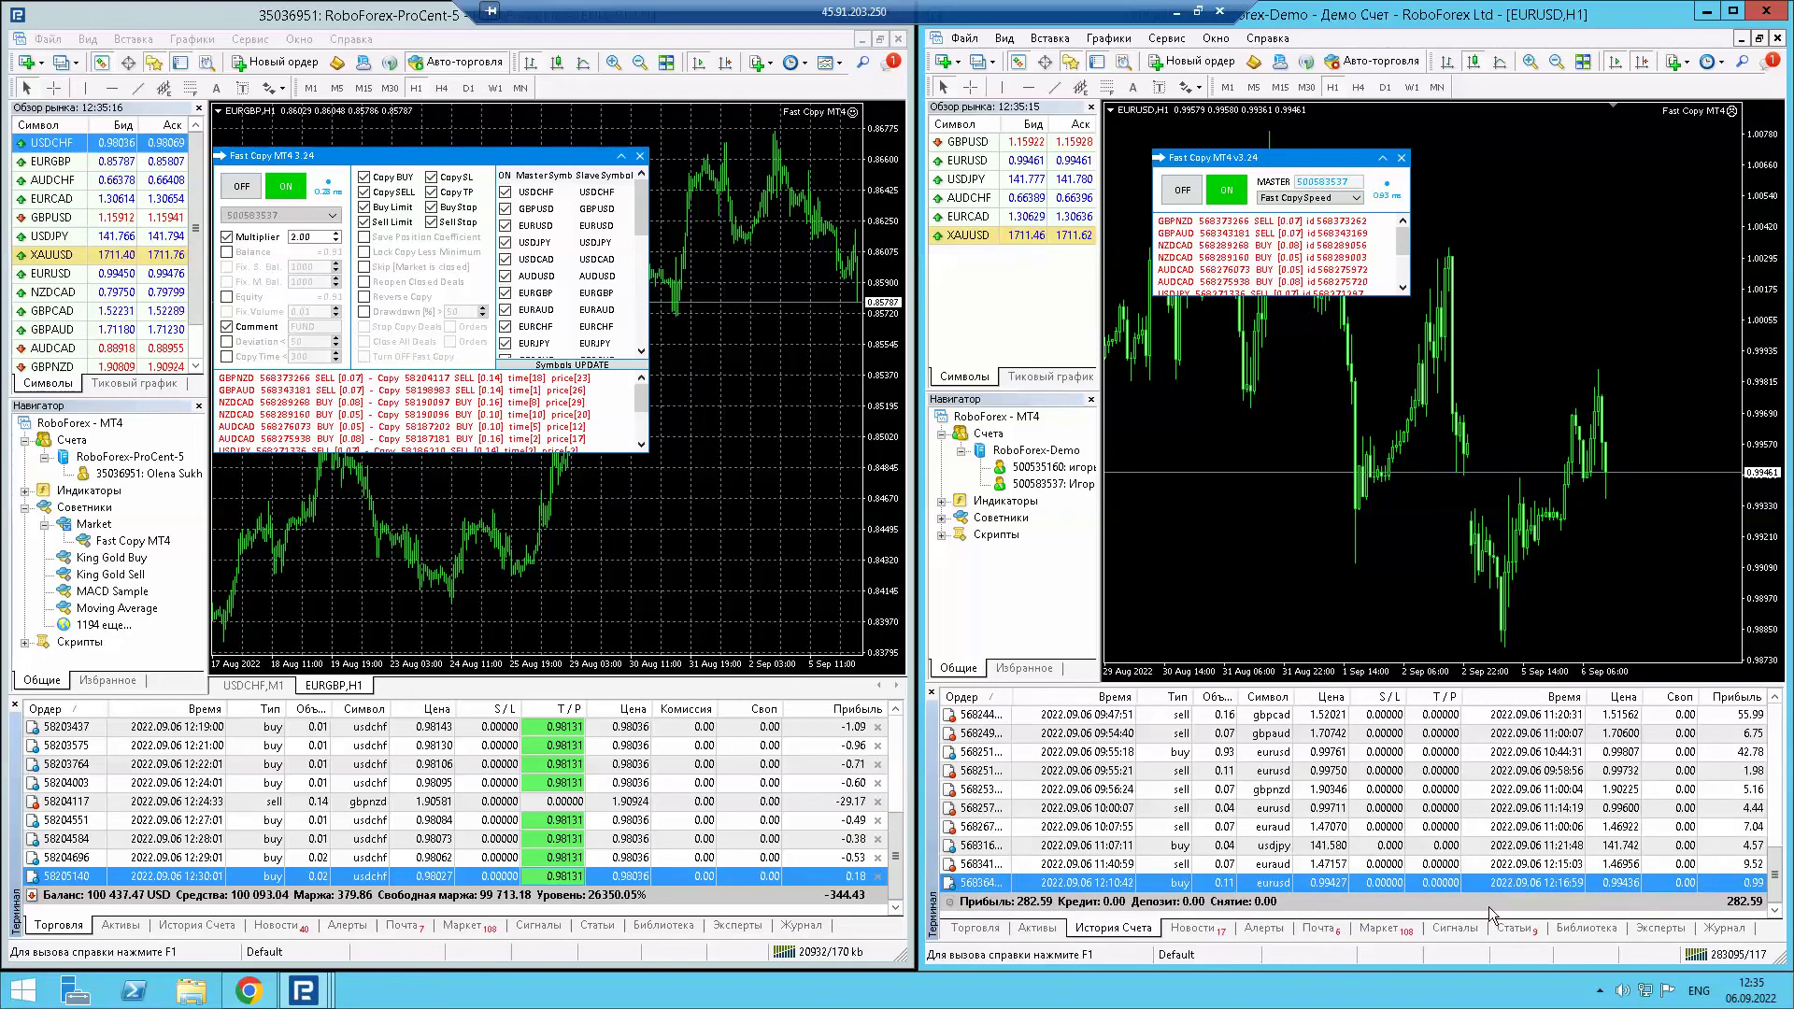
{"action": "left_click", "coordinate": [970, 935]}
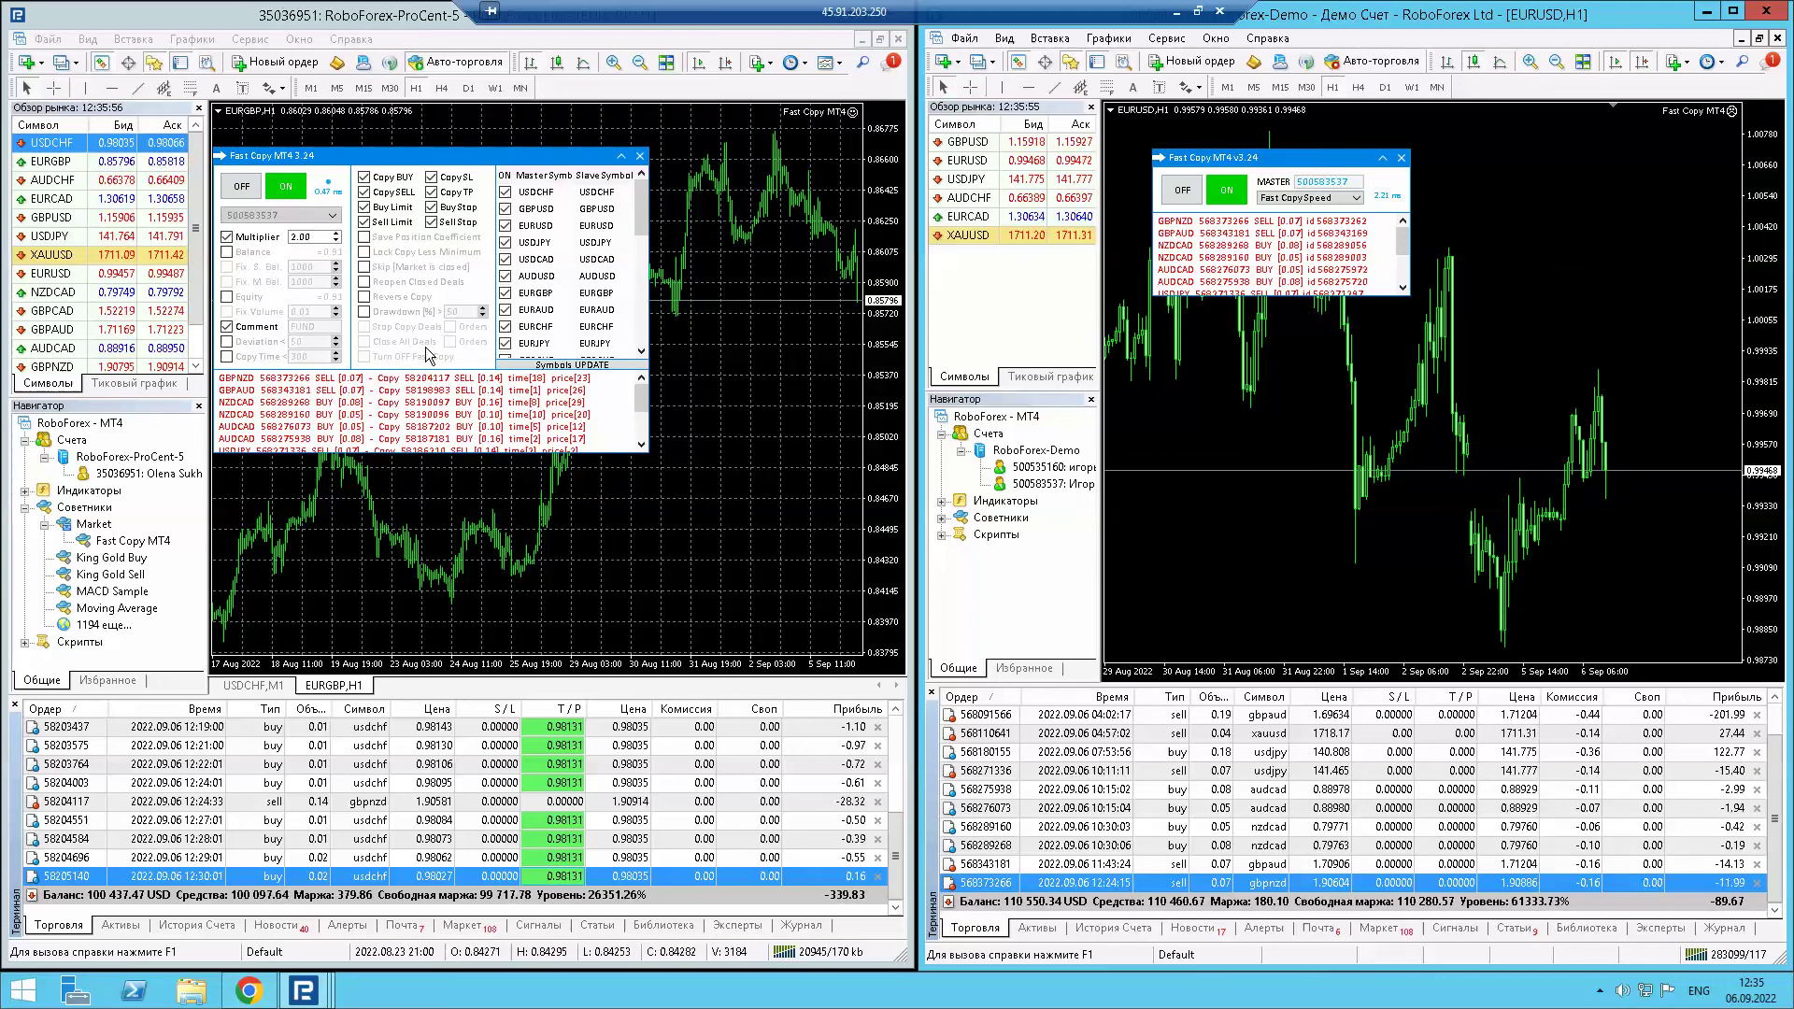
Check the left terminal's Account History and Trade tabs, then bring the third terminal forward
{"action": "left_click", "coordinate": [182, 923]}
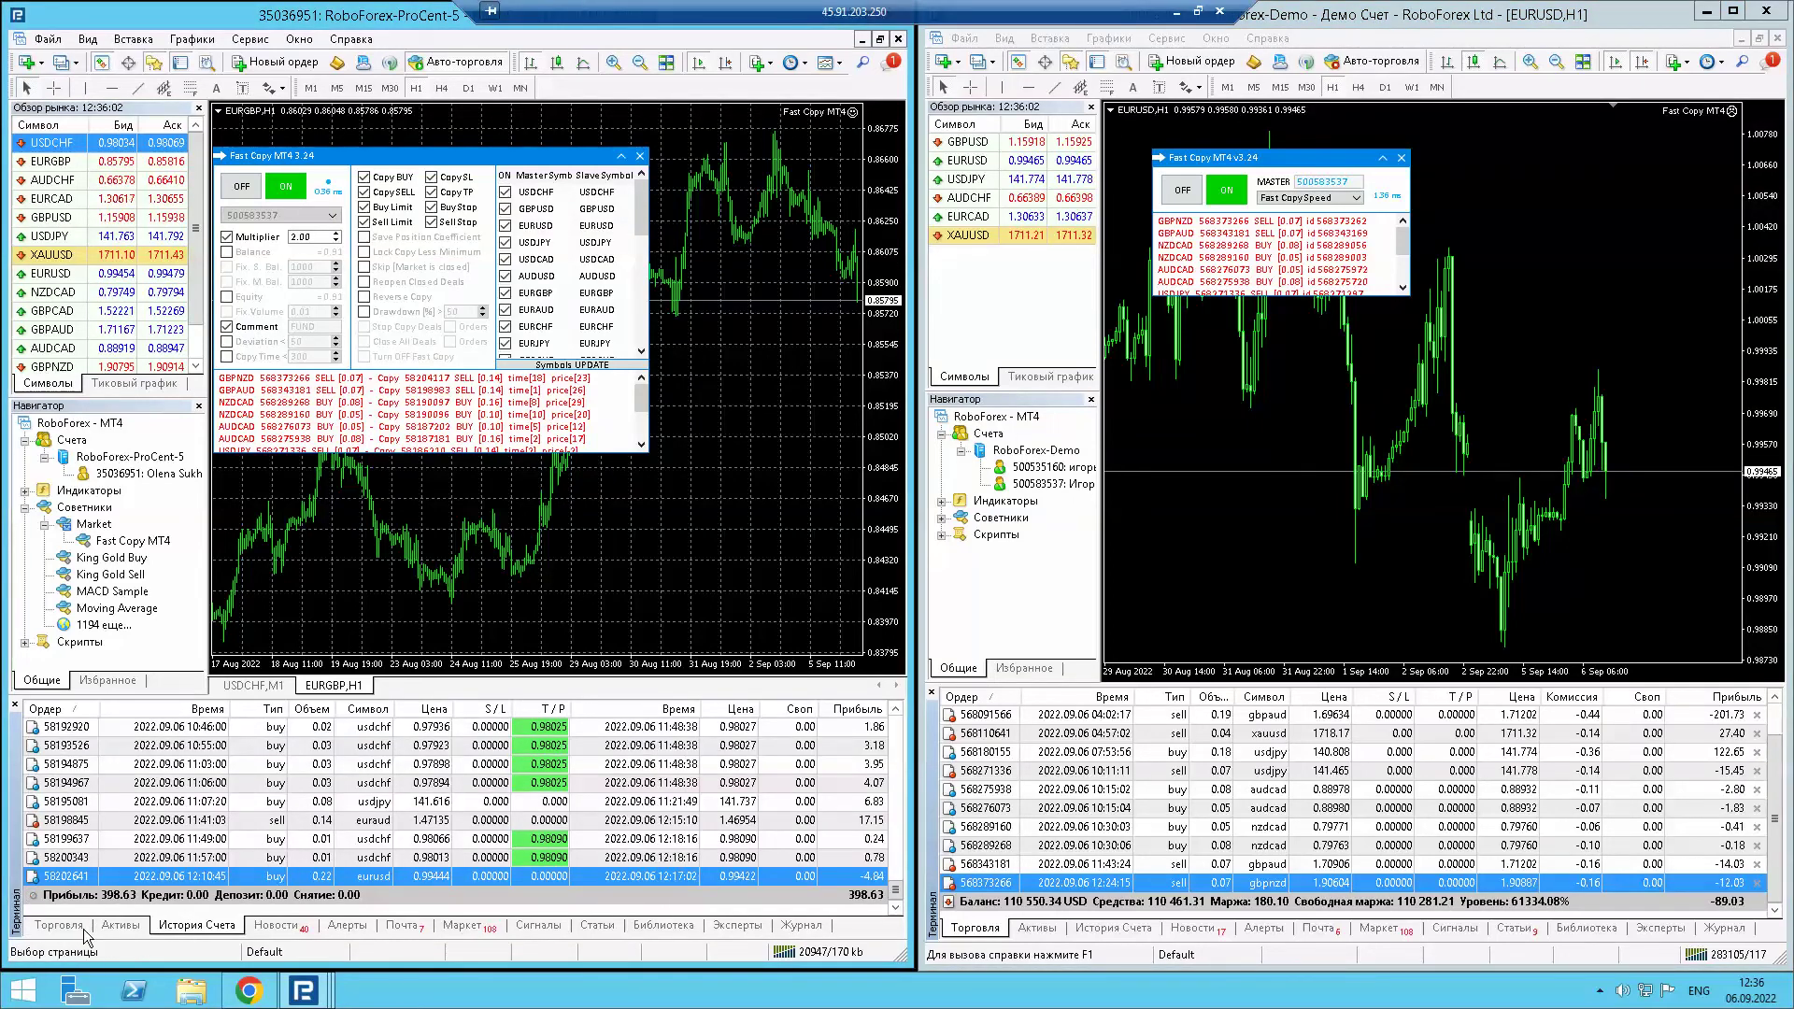
{"action": "left_click", "coordinate": [59, 927]}
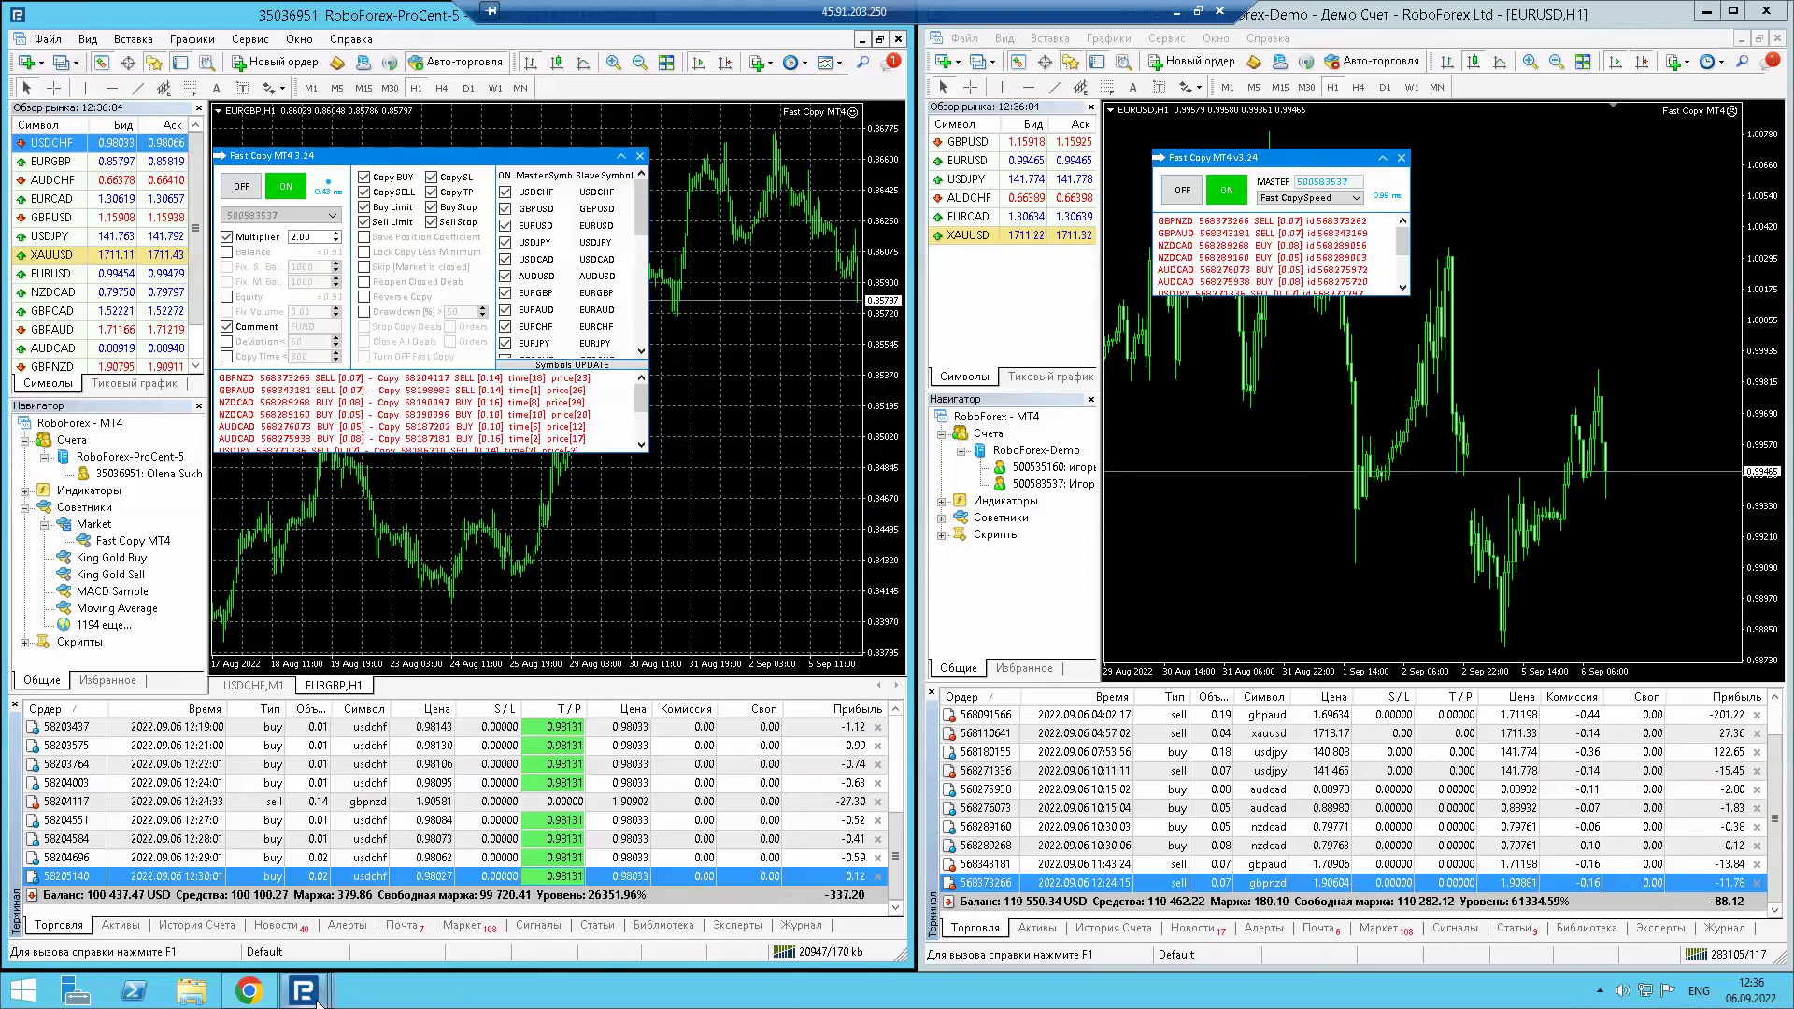
{"action": "mouse_move", "coordinate": [312, 998]}
{"action": "left_click", "coordinate": [580, 893]}
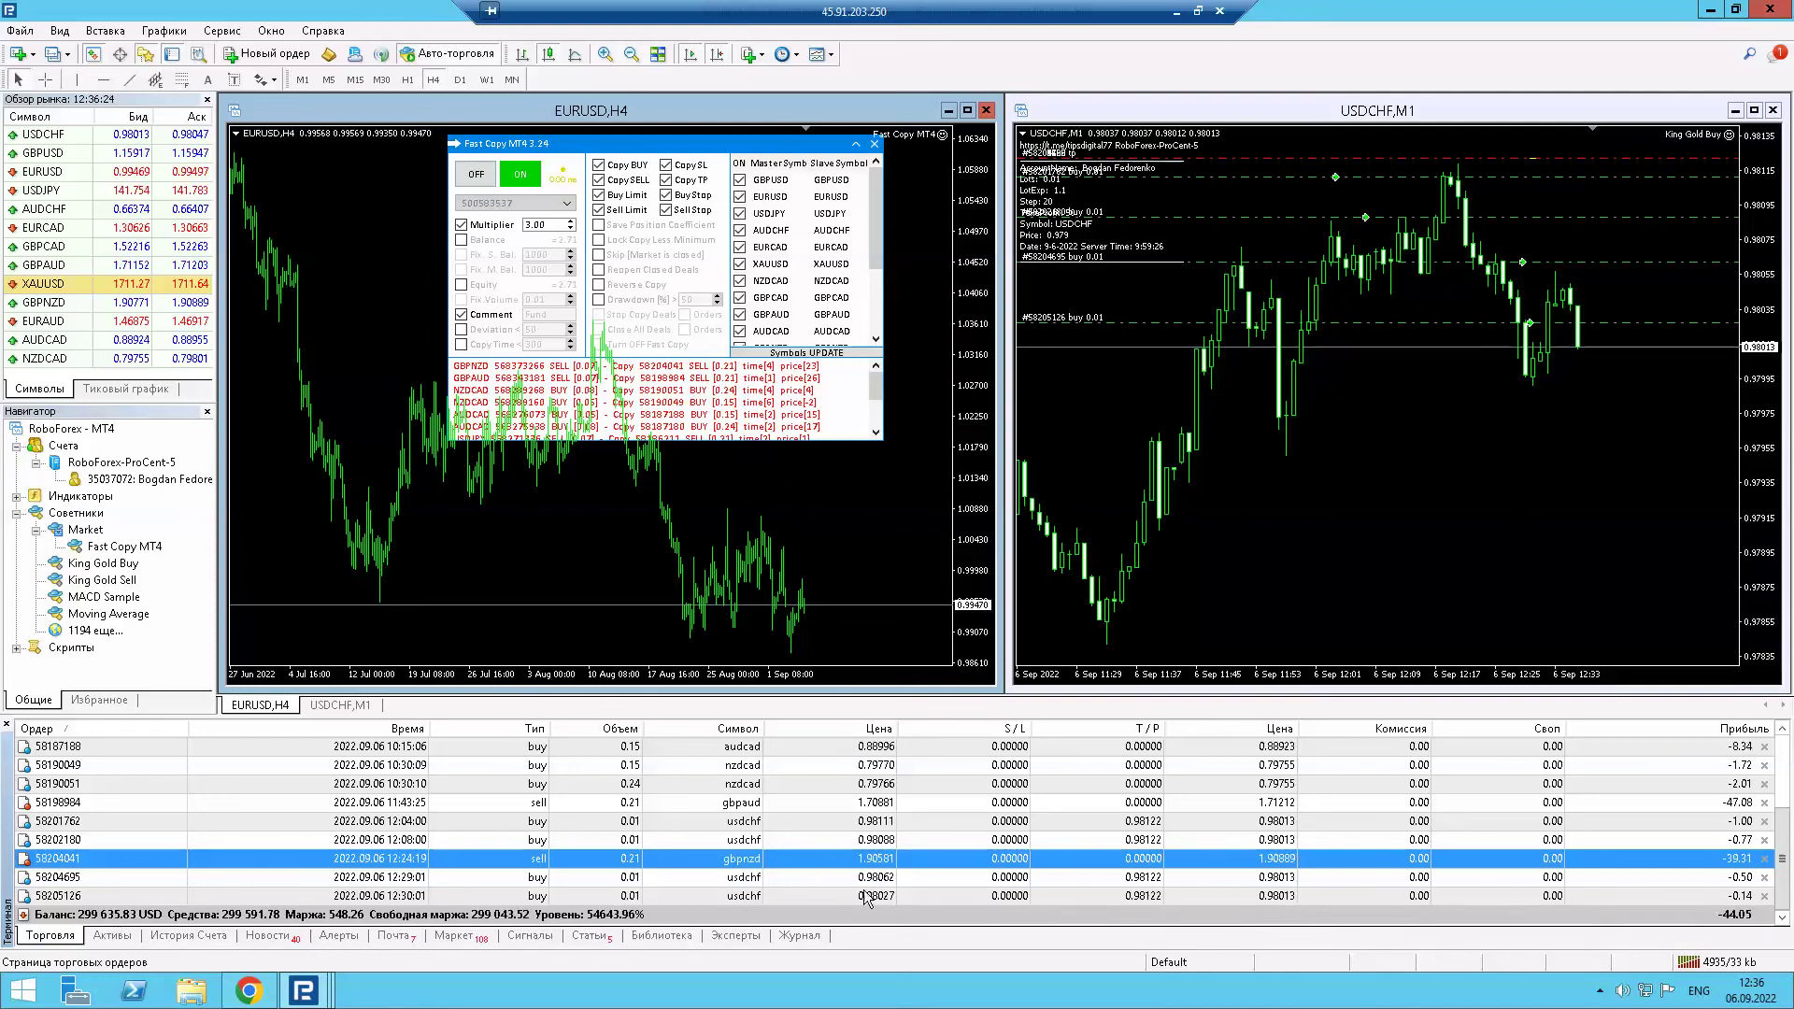
Show the third terminal's account history for a custom period, totalling 1 813.32 profit
{"action": "left_click", "coordinate": [306, 897]}
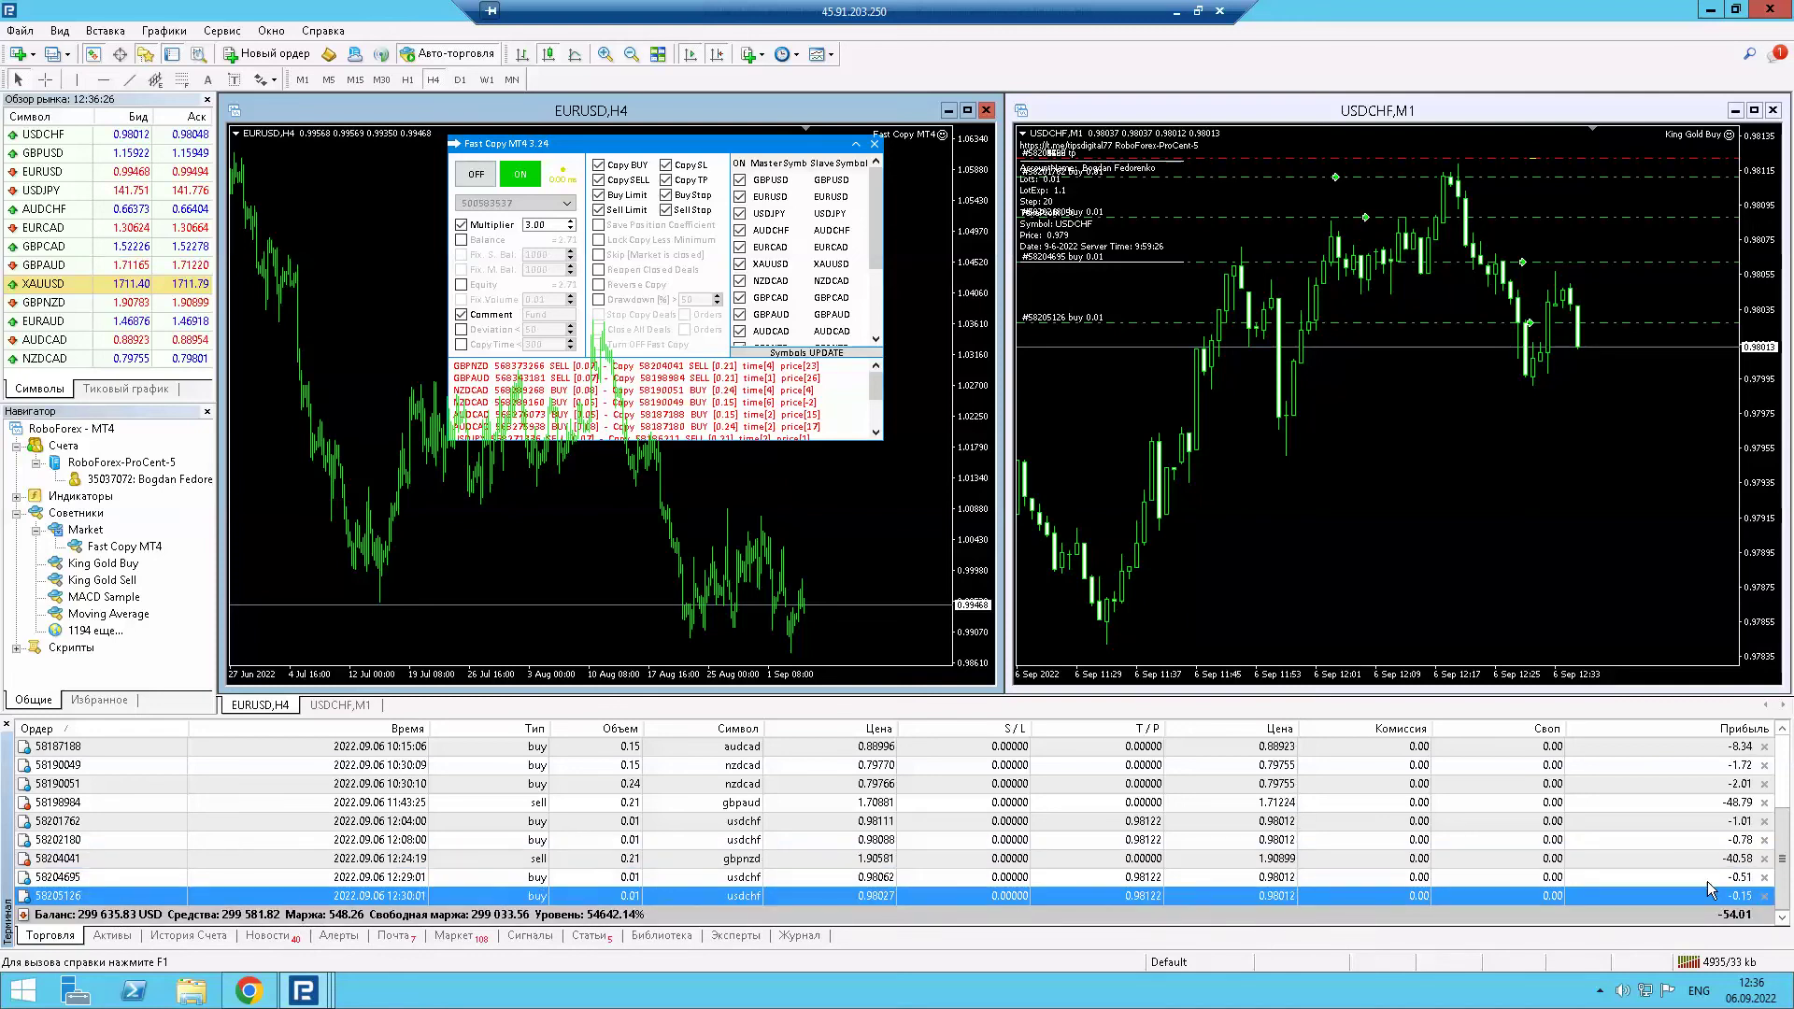
{"action": "left_click", "coordinate": [188, 935]}
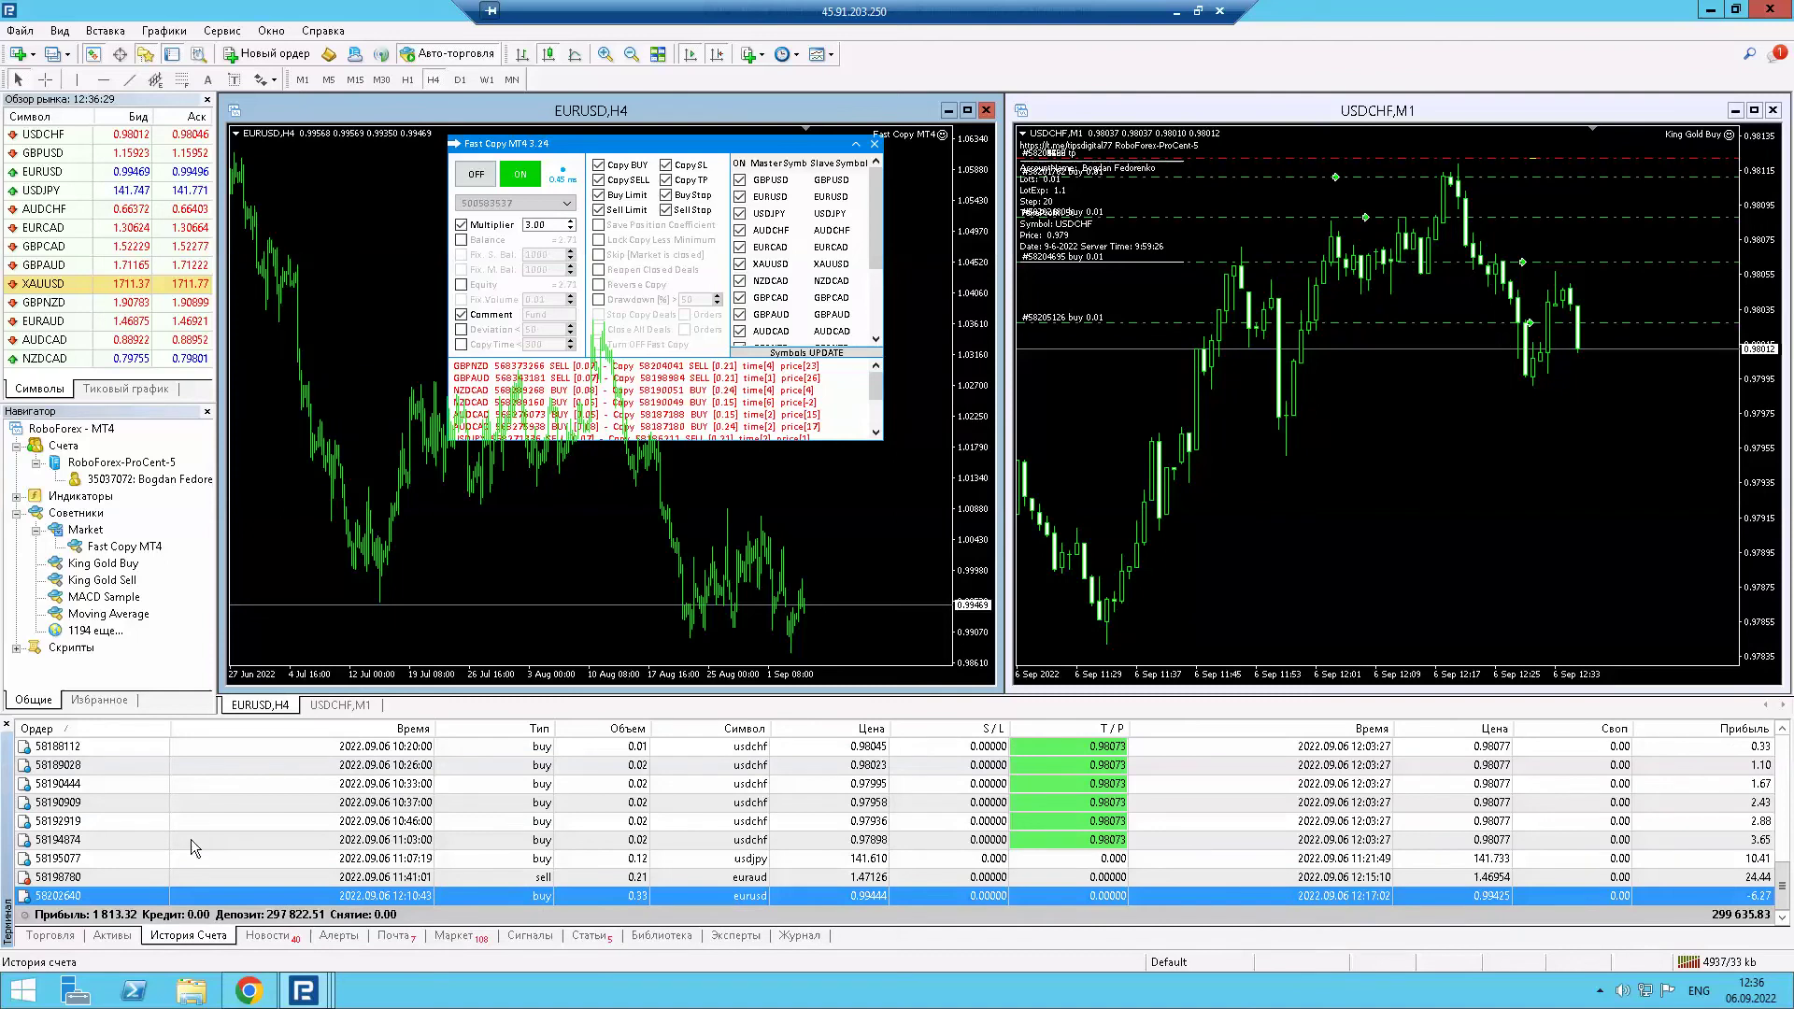
{"action": "right_click", "coordinate": [284, 898]}
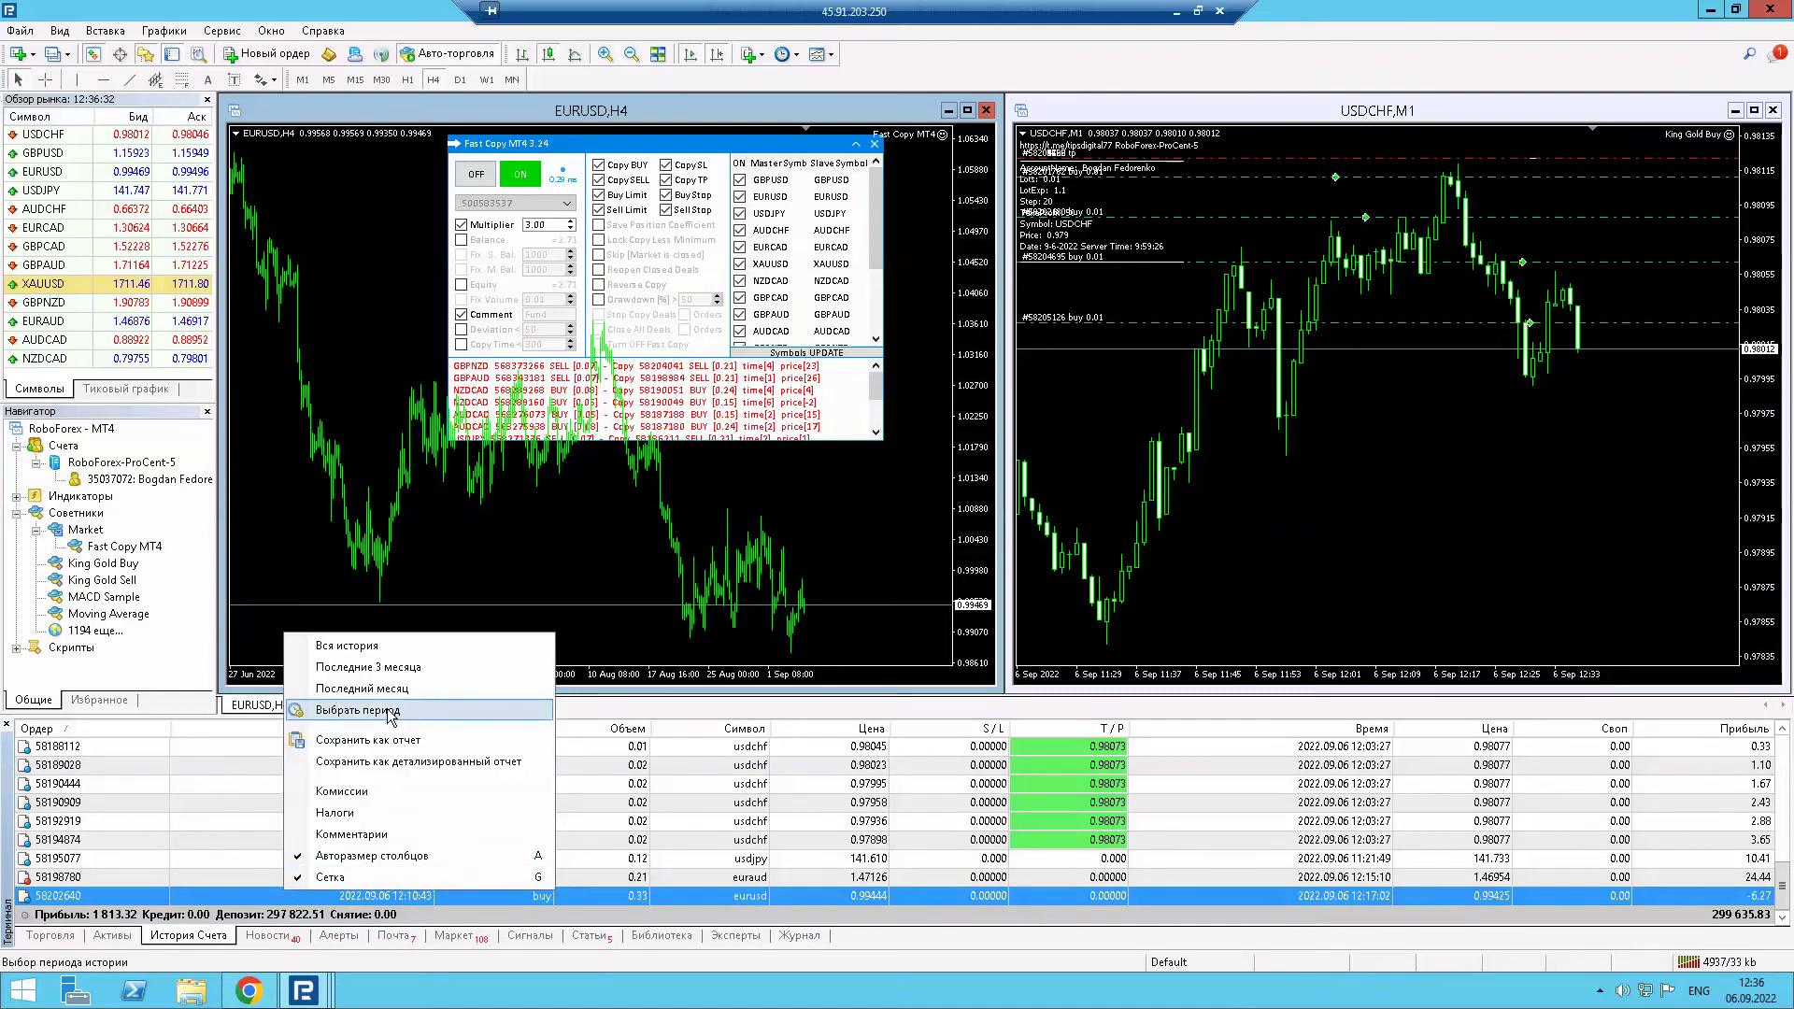
{"action": "left_click", "coordinate": [313, 712]}
{"action": "left_click", "coordinate": [873, 531]}
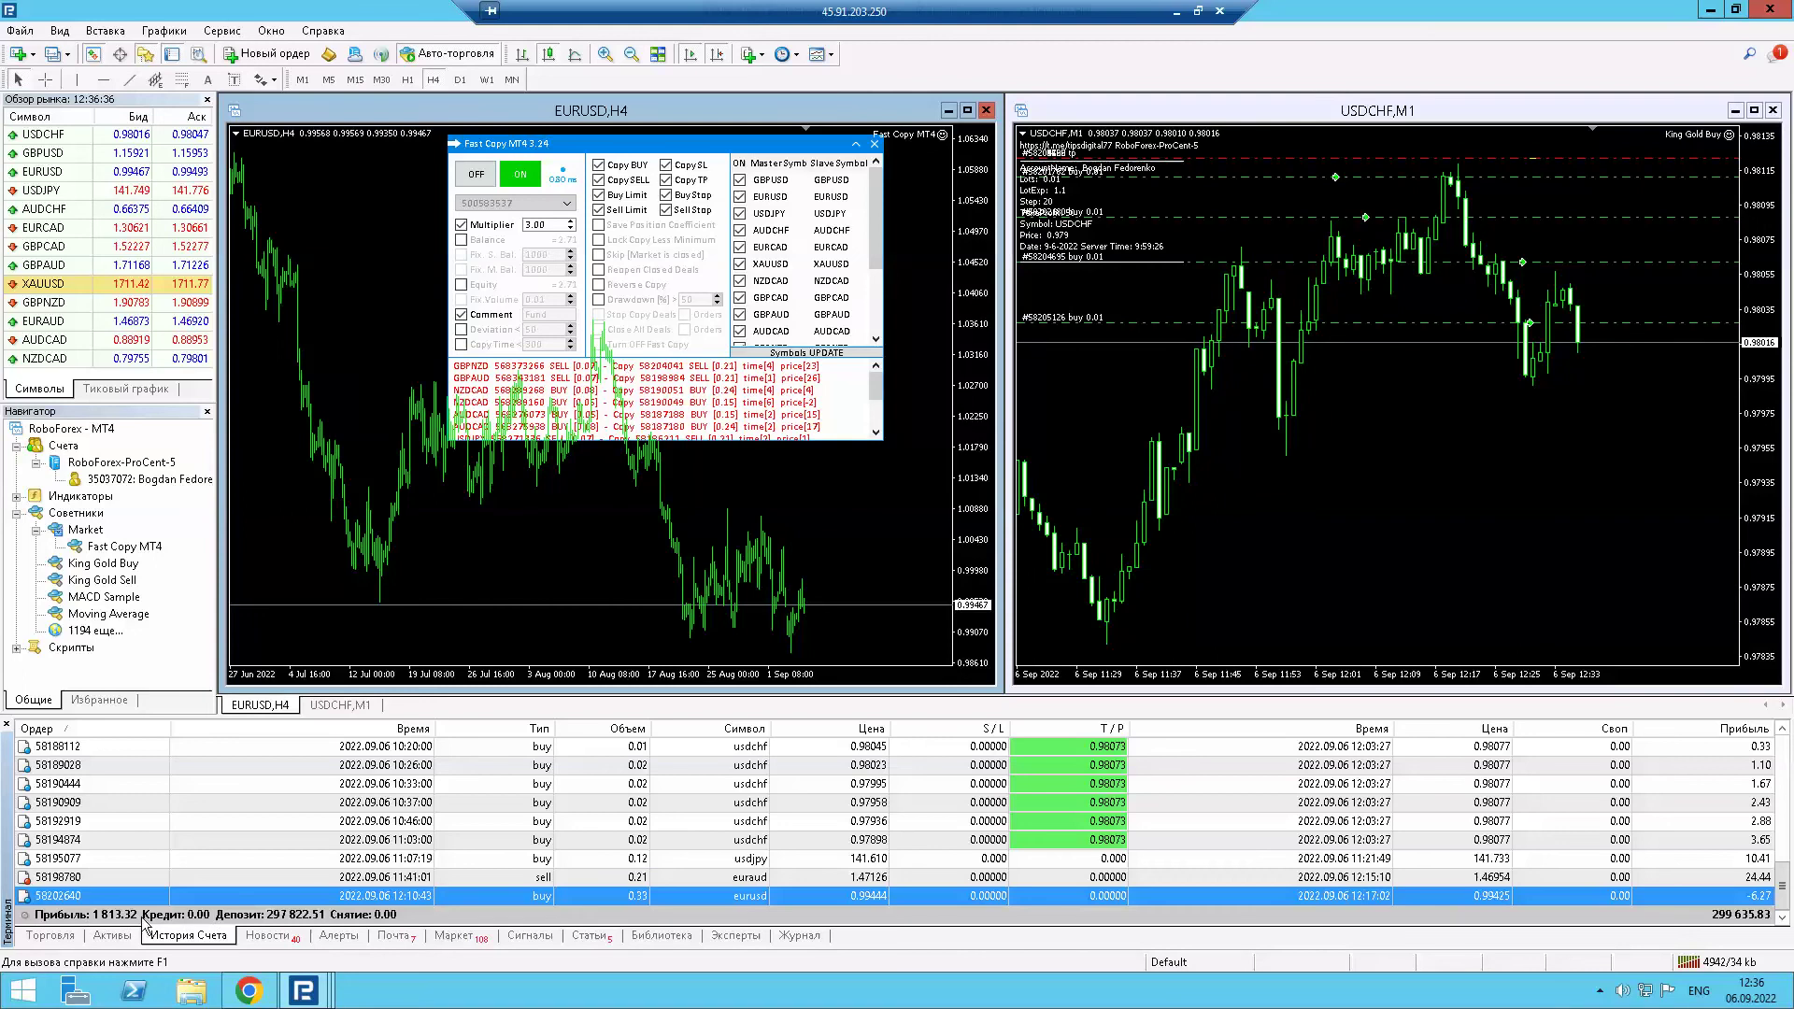
{"action": "left_click", "coordinate": [42, 944]}
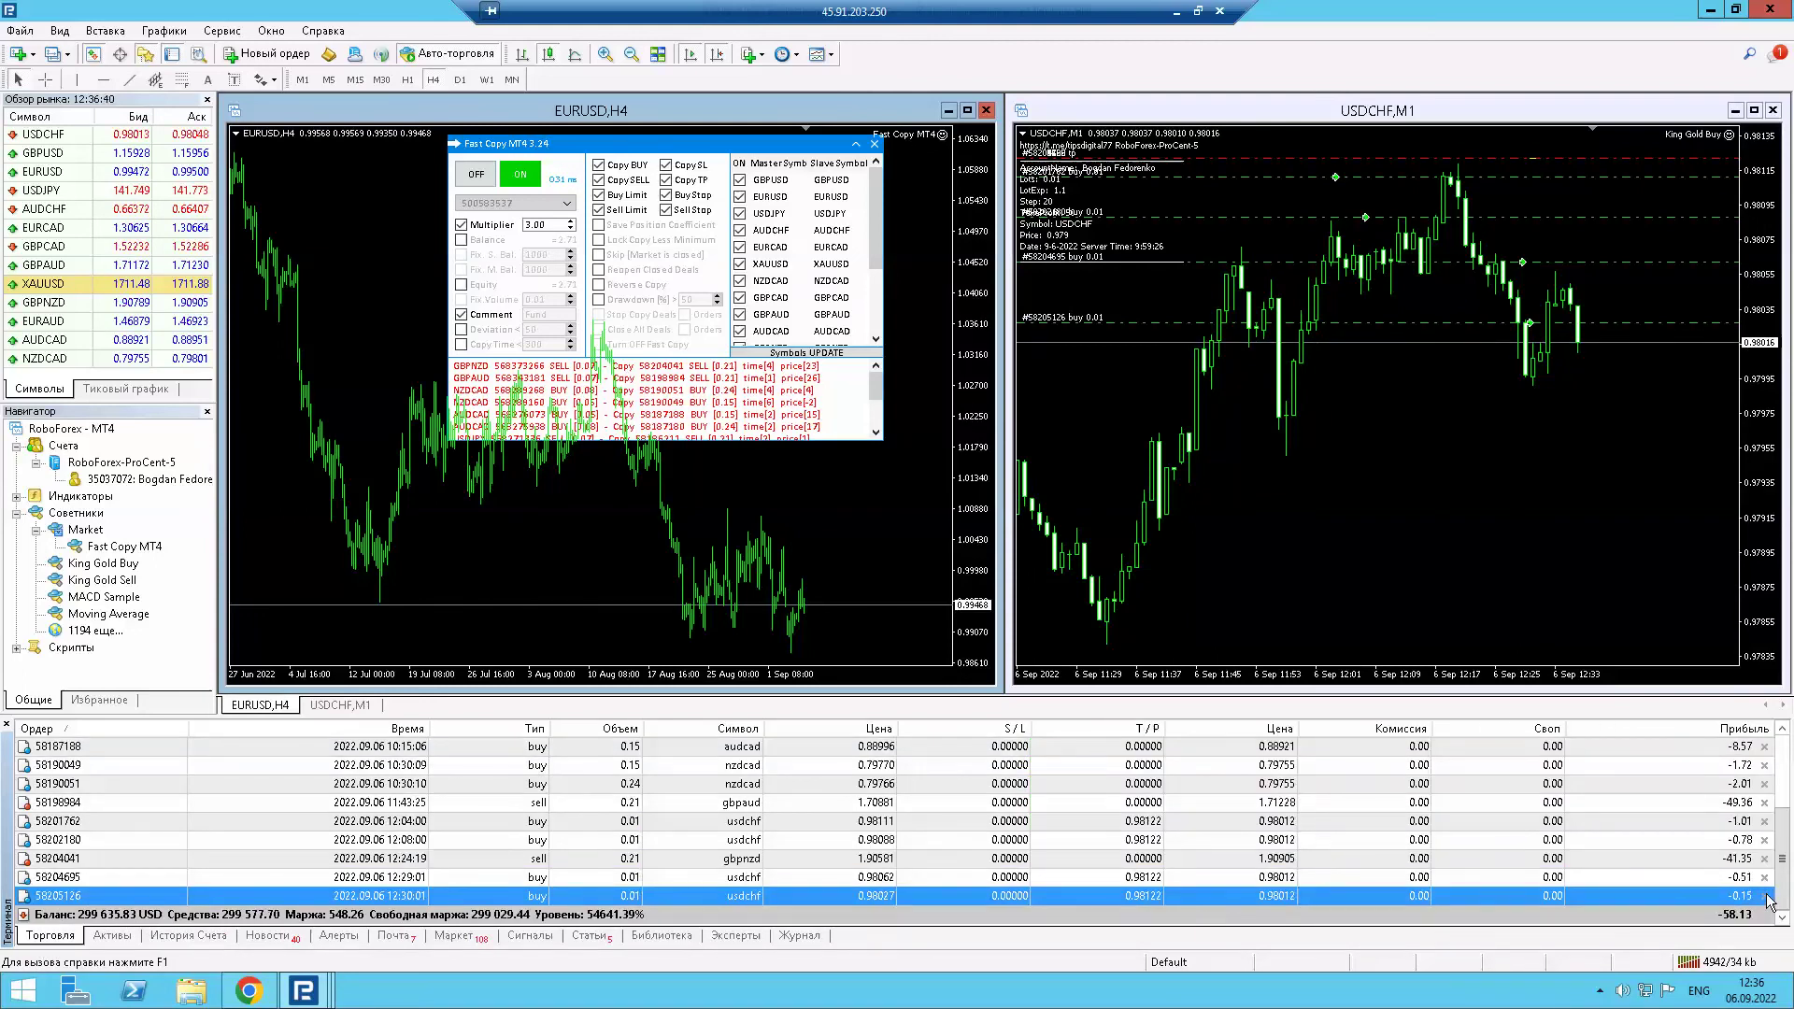
{"action": "left_click", "coordinate": [200, 949]}
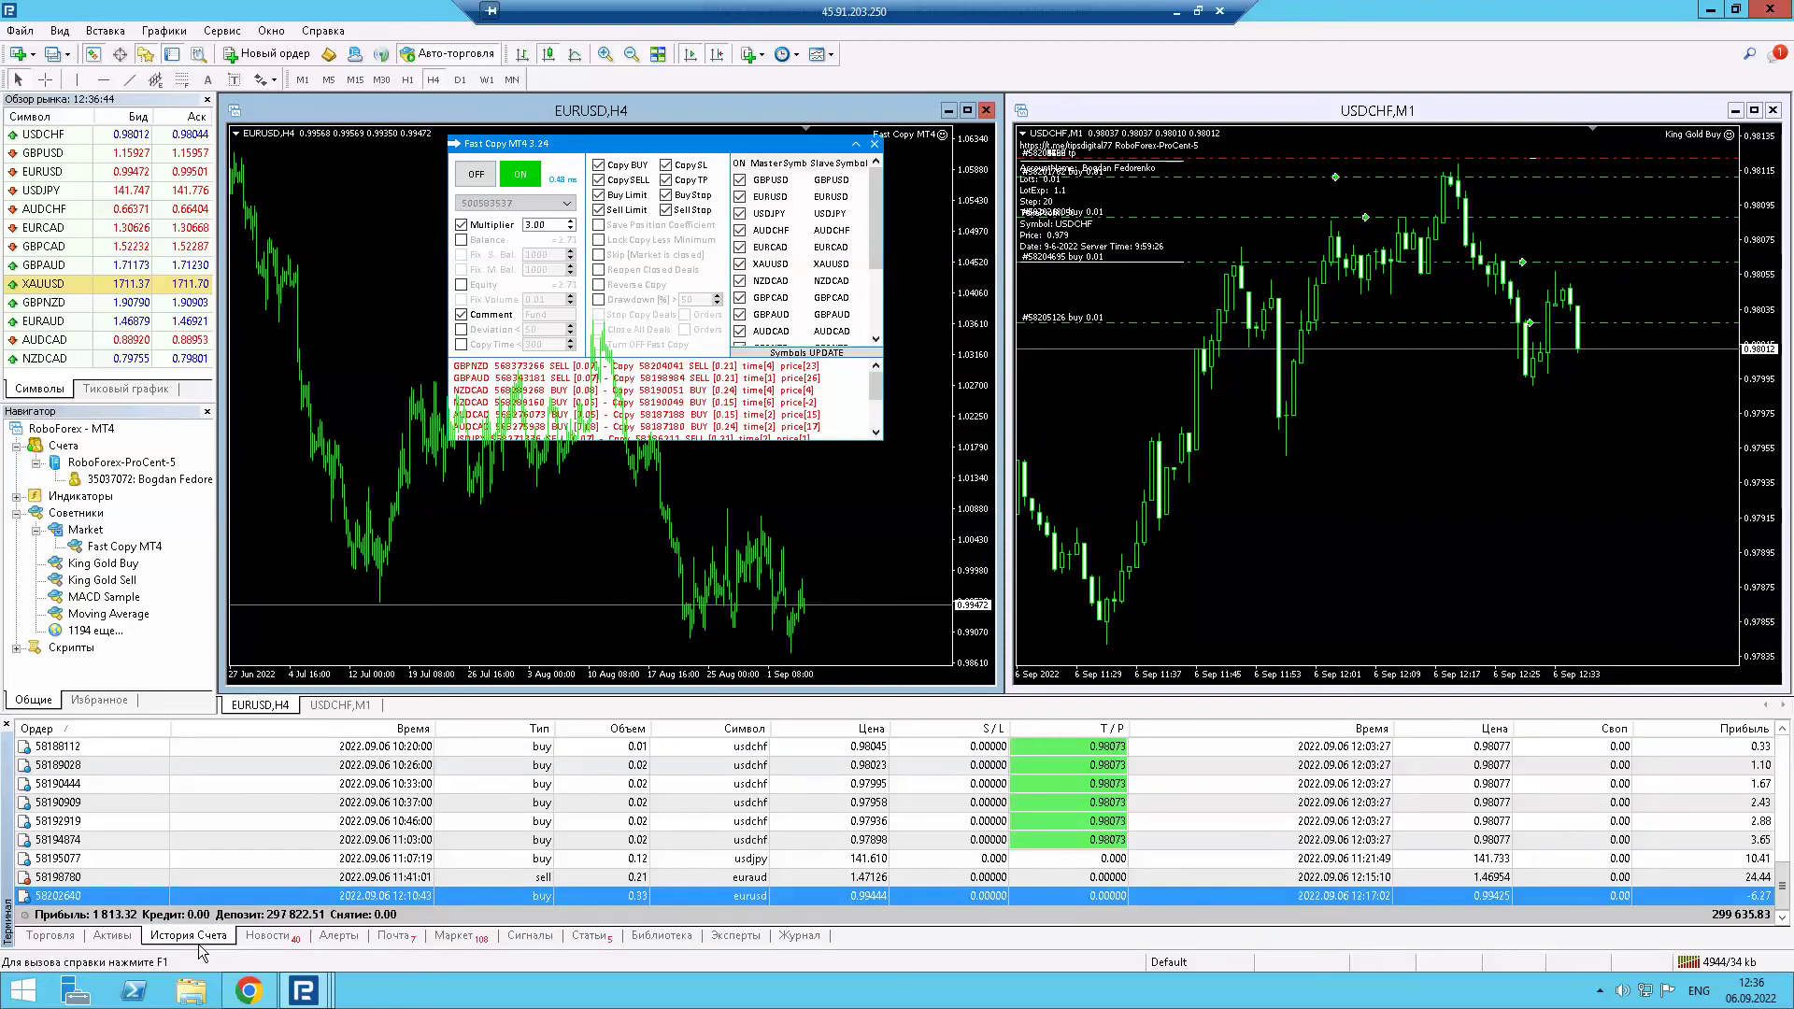
Save the account history as a detailed report named DetailedStatement
{"action": "right_click", "coordinate": [280, 895]}
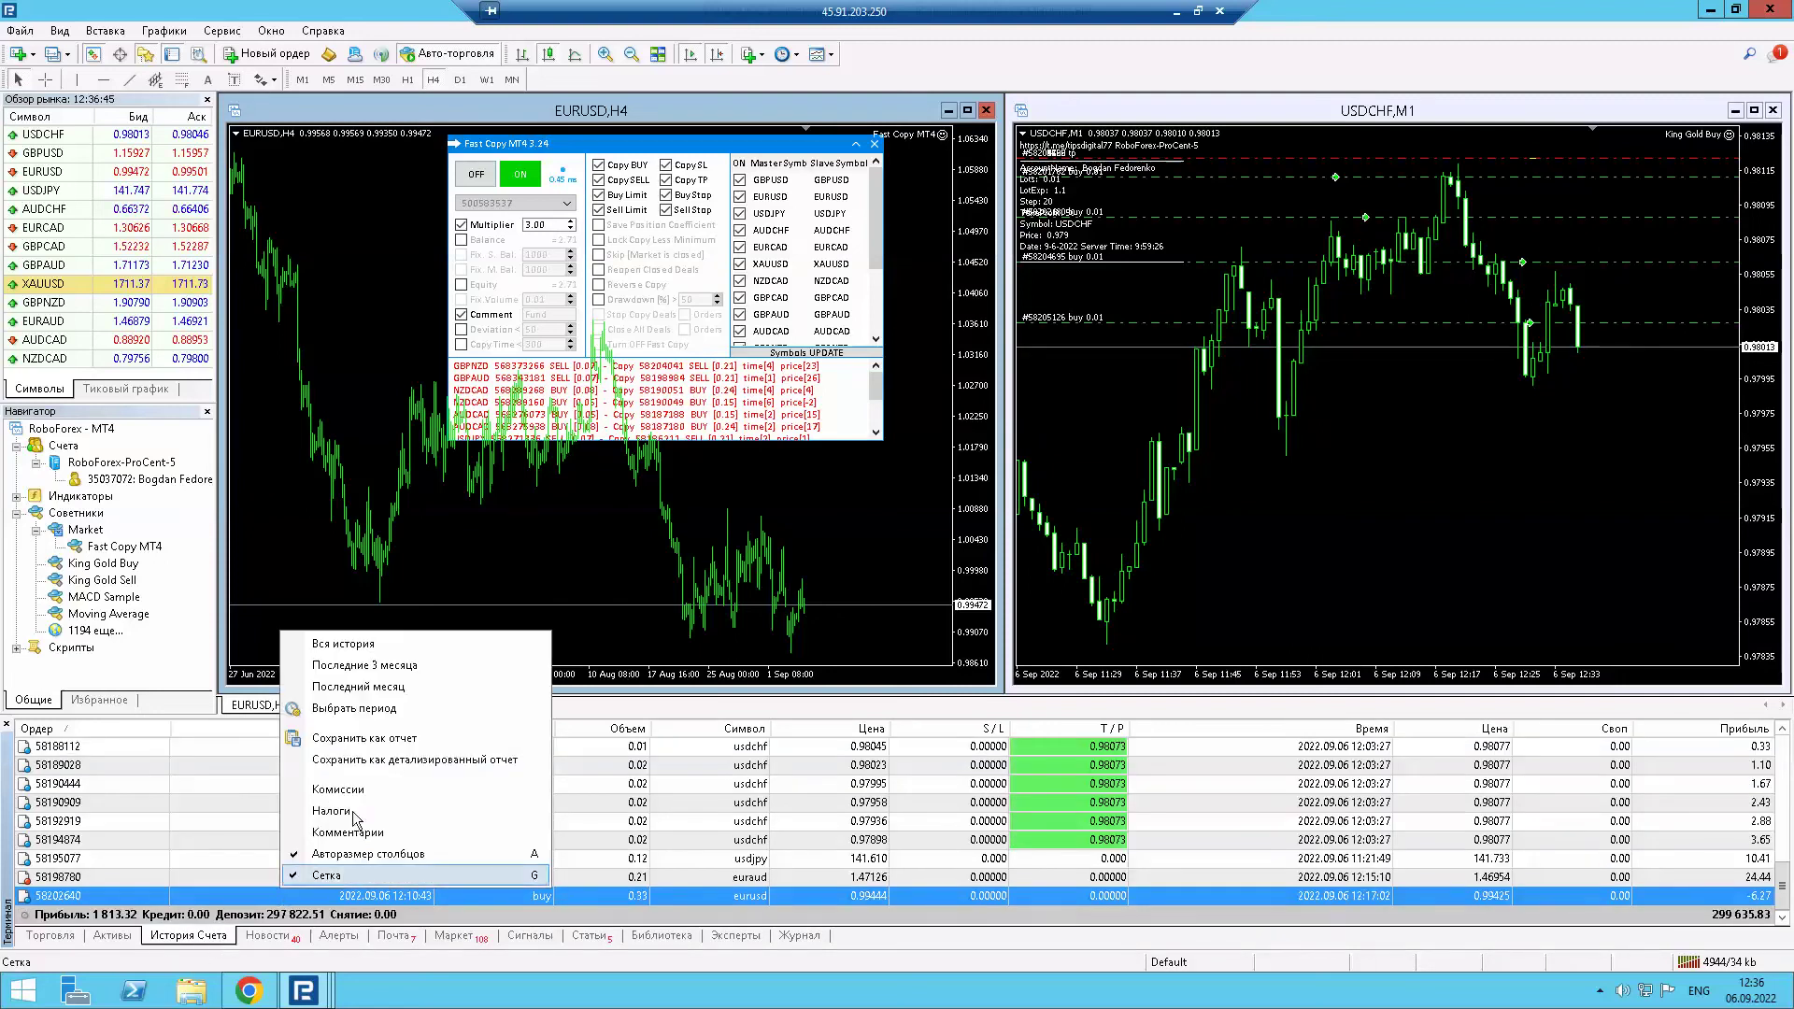
{"action": "left_click", "coordinate": [406, 760]}
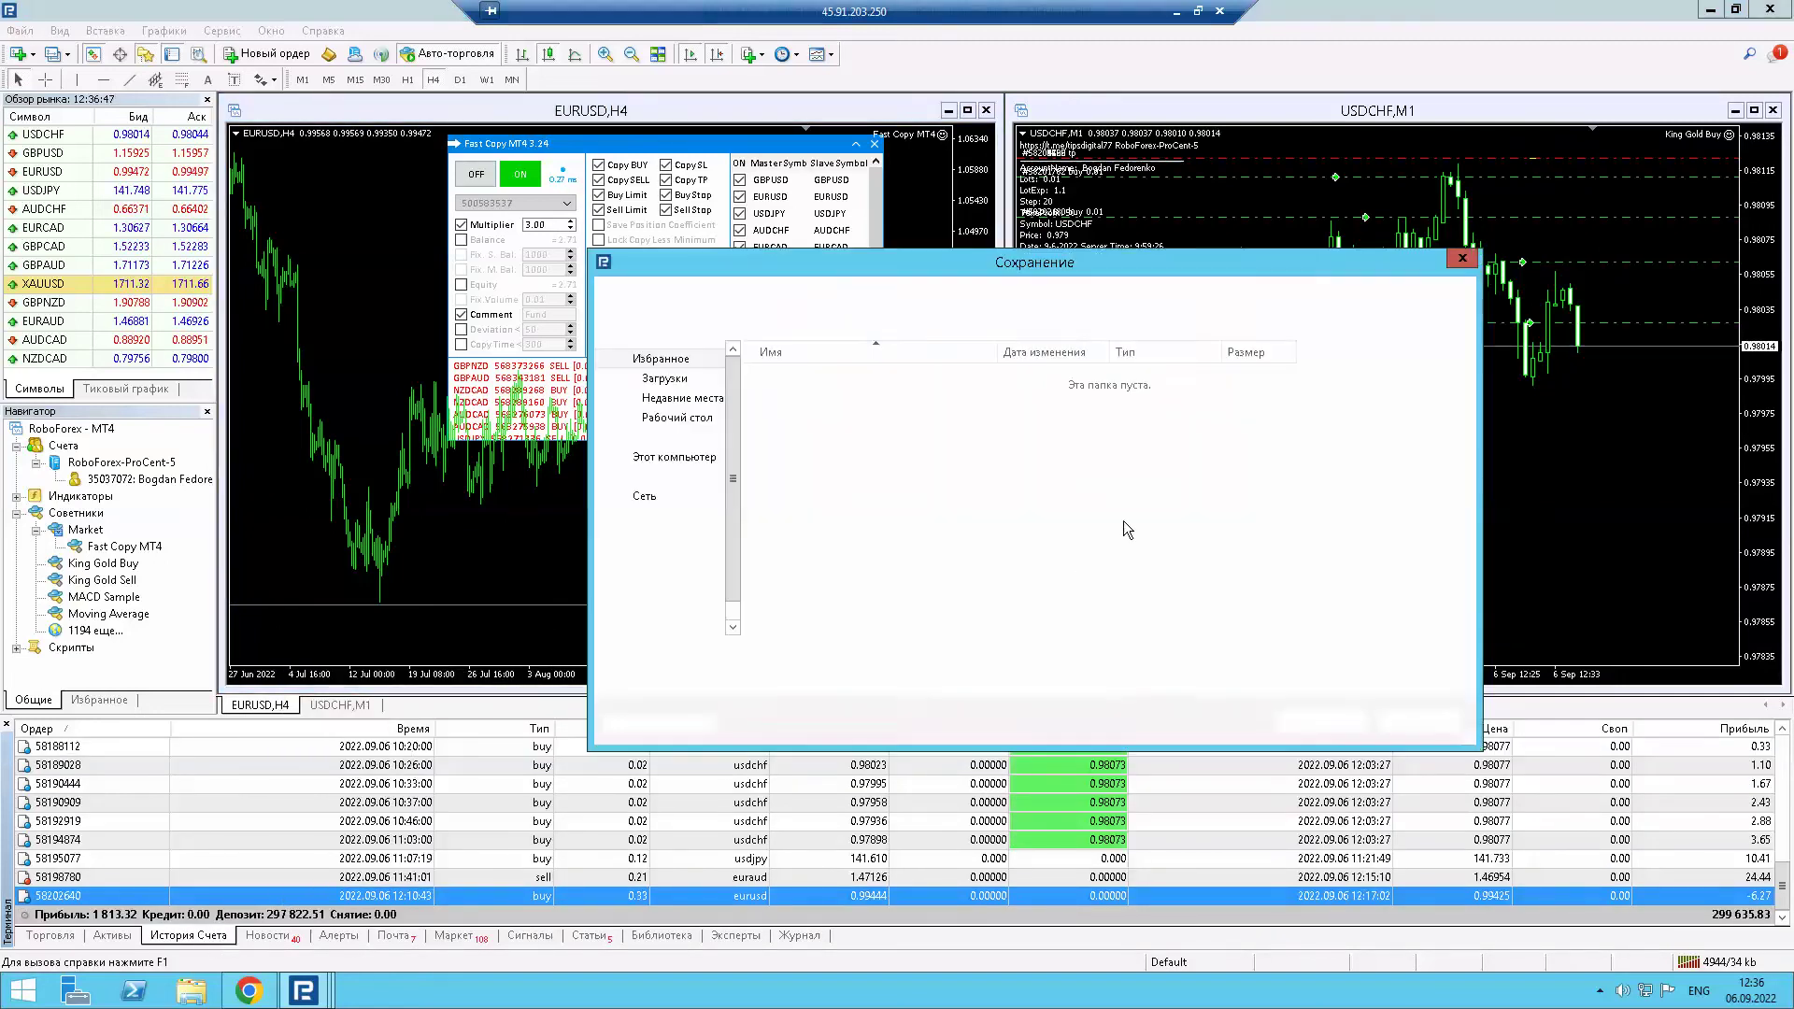
{"action": "left_click", "coordinate": [1294, 720]}
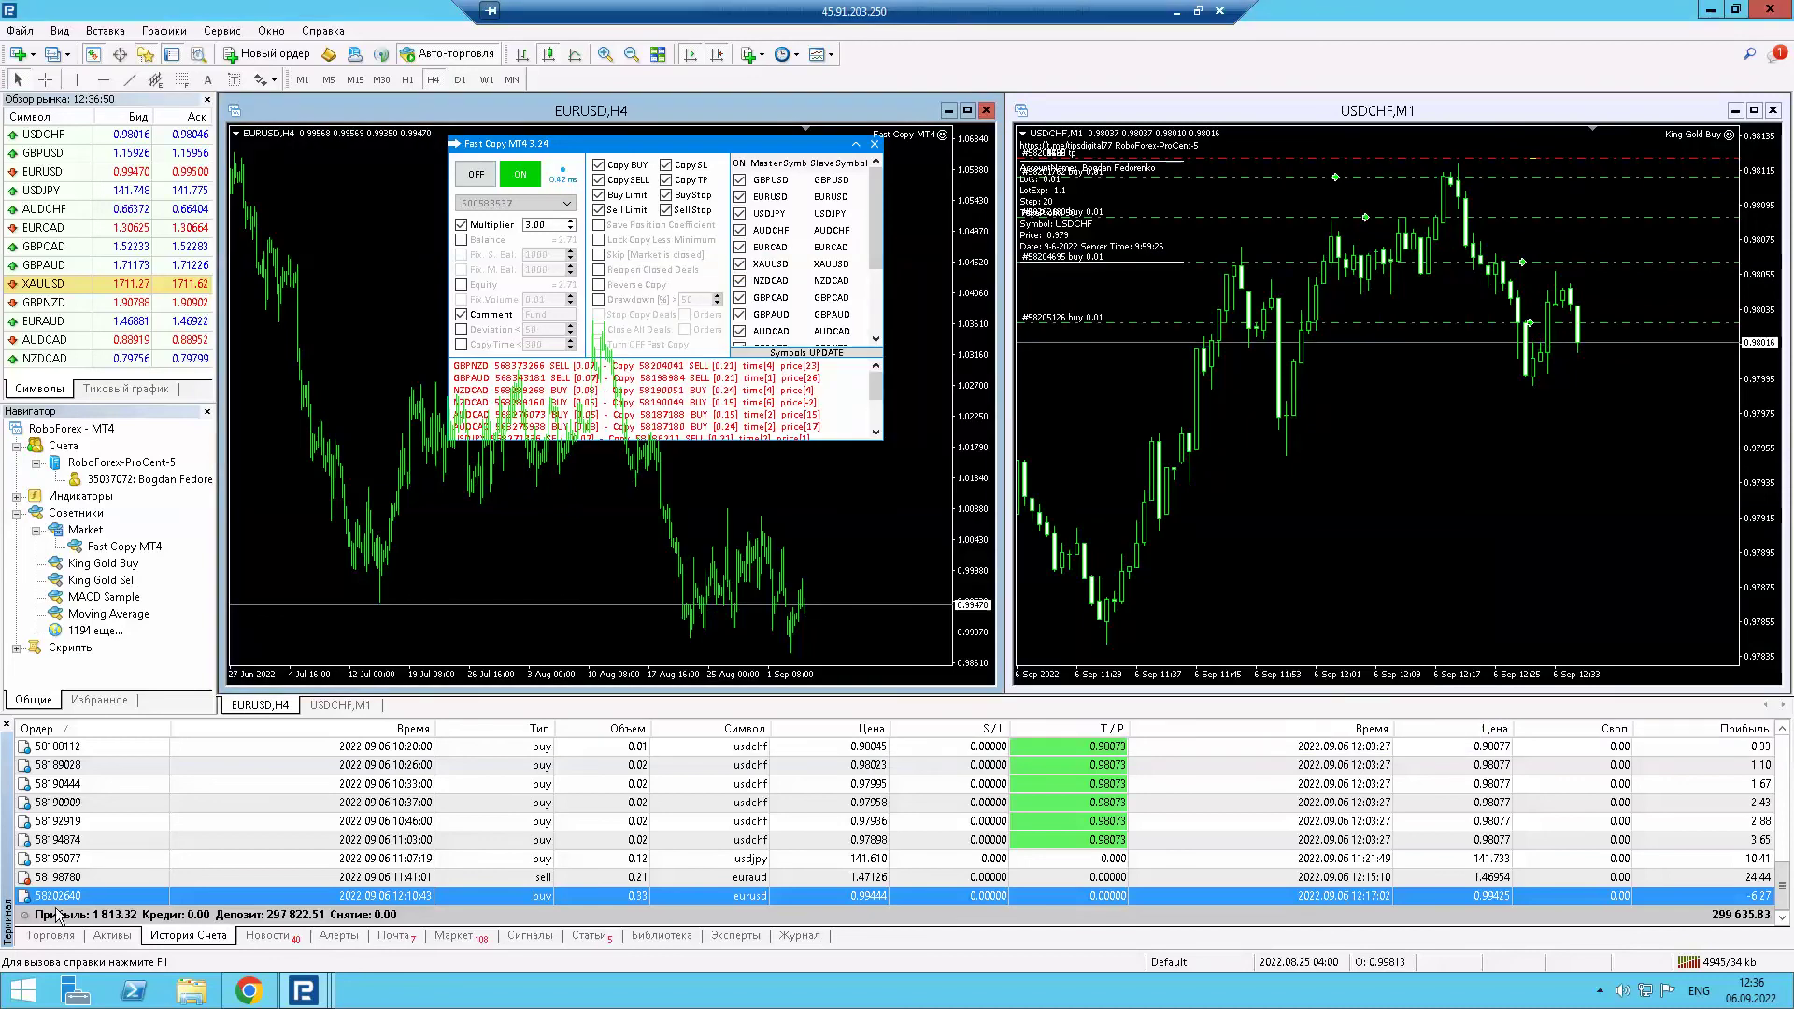
{"action": "left_click", "coordinate": [1047, 624]}
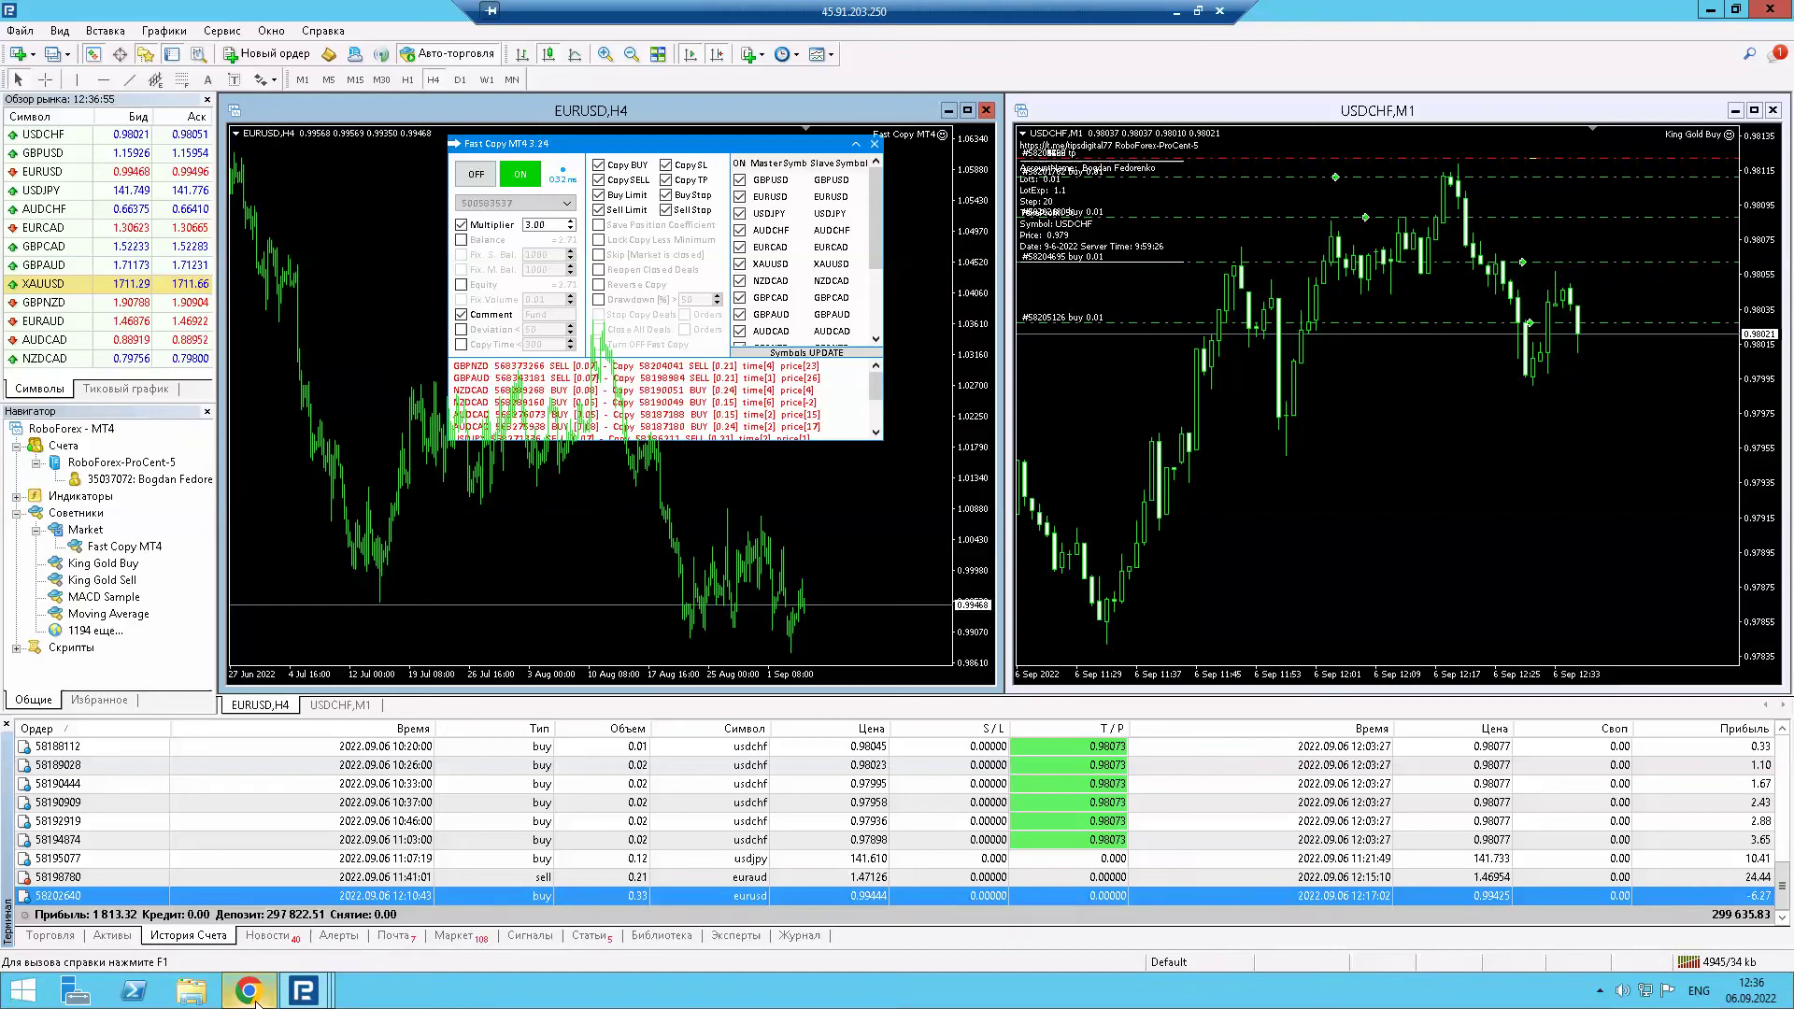
Save the detailed report again, overwriting DetailedStatement.htm, and open it in Google Chrome
{"action": "right_click", "coordinate": [410, 897]}
{"action": "left_click", "coordinate": [496, 760]}
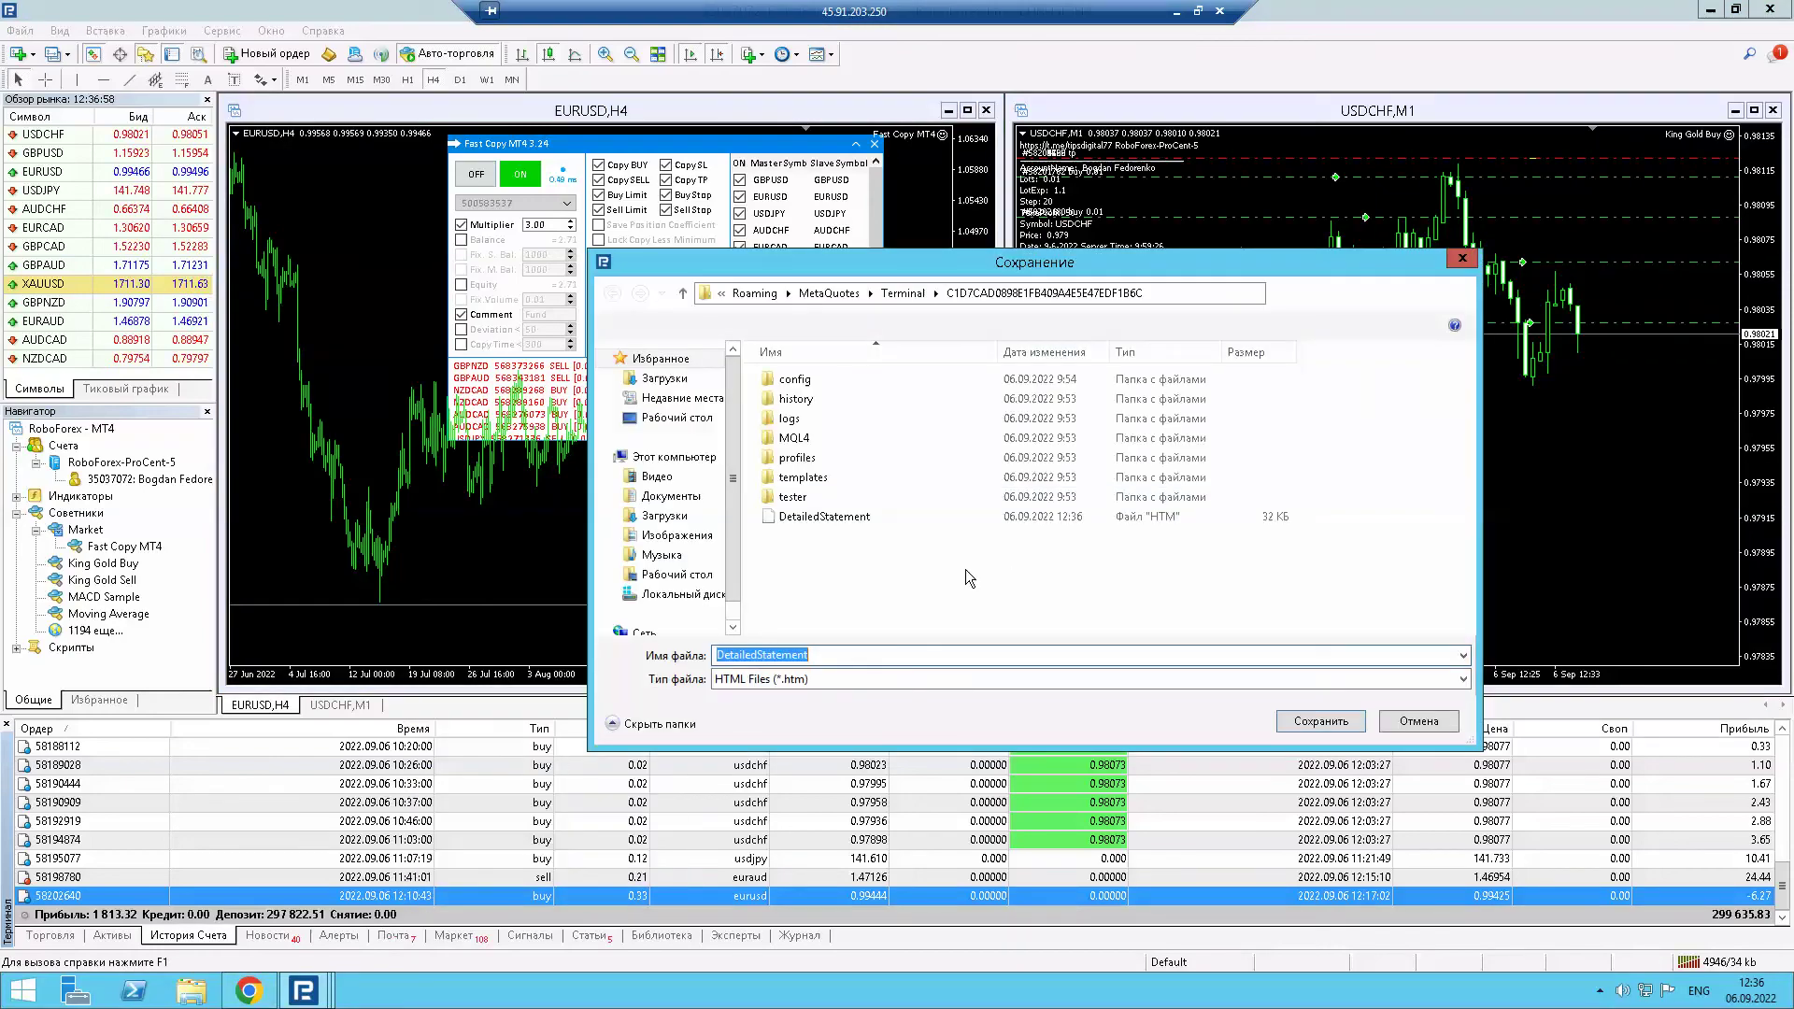
{"action": "left_click", "coordinate": [1307, 721]}
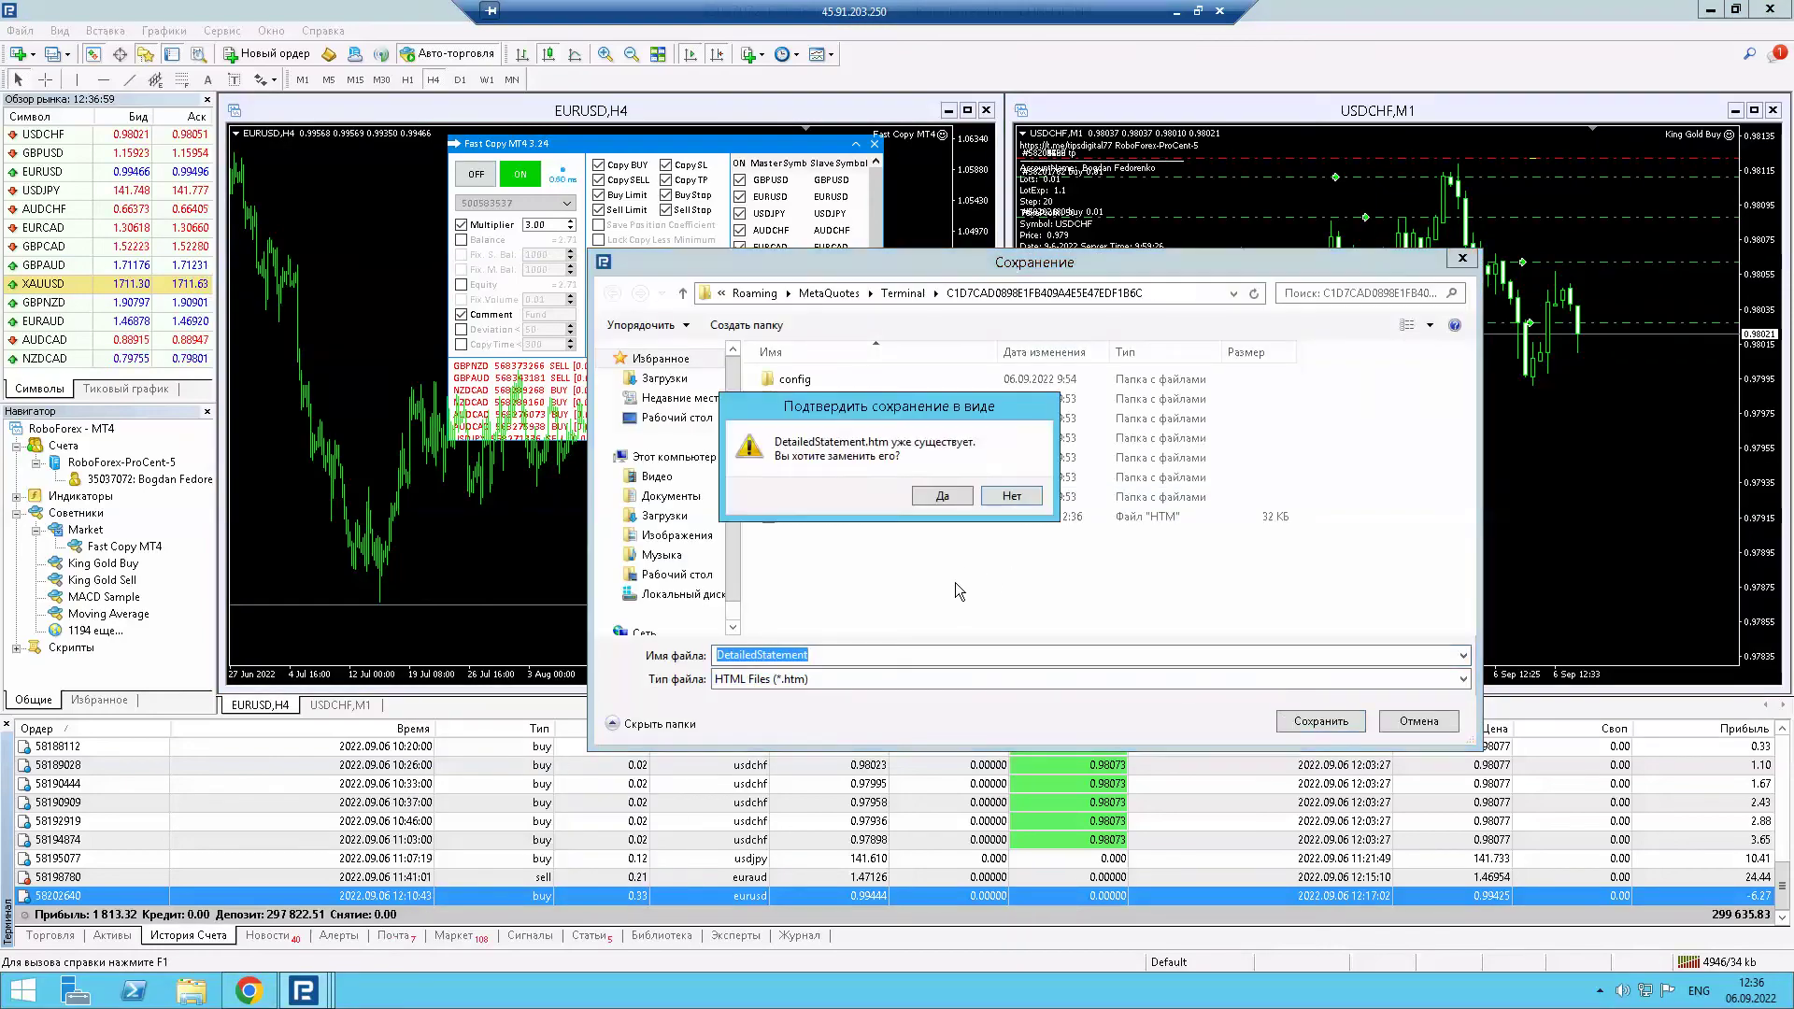
{"action": "left_click", "coordinate": [943, 497]}
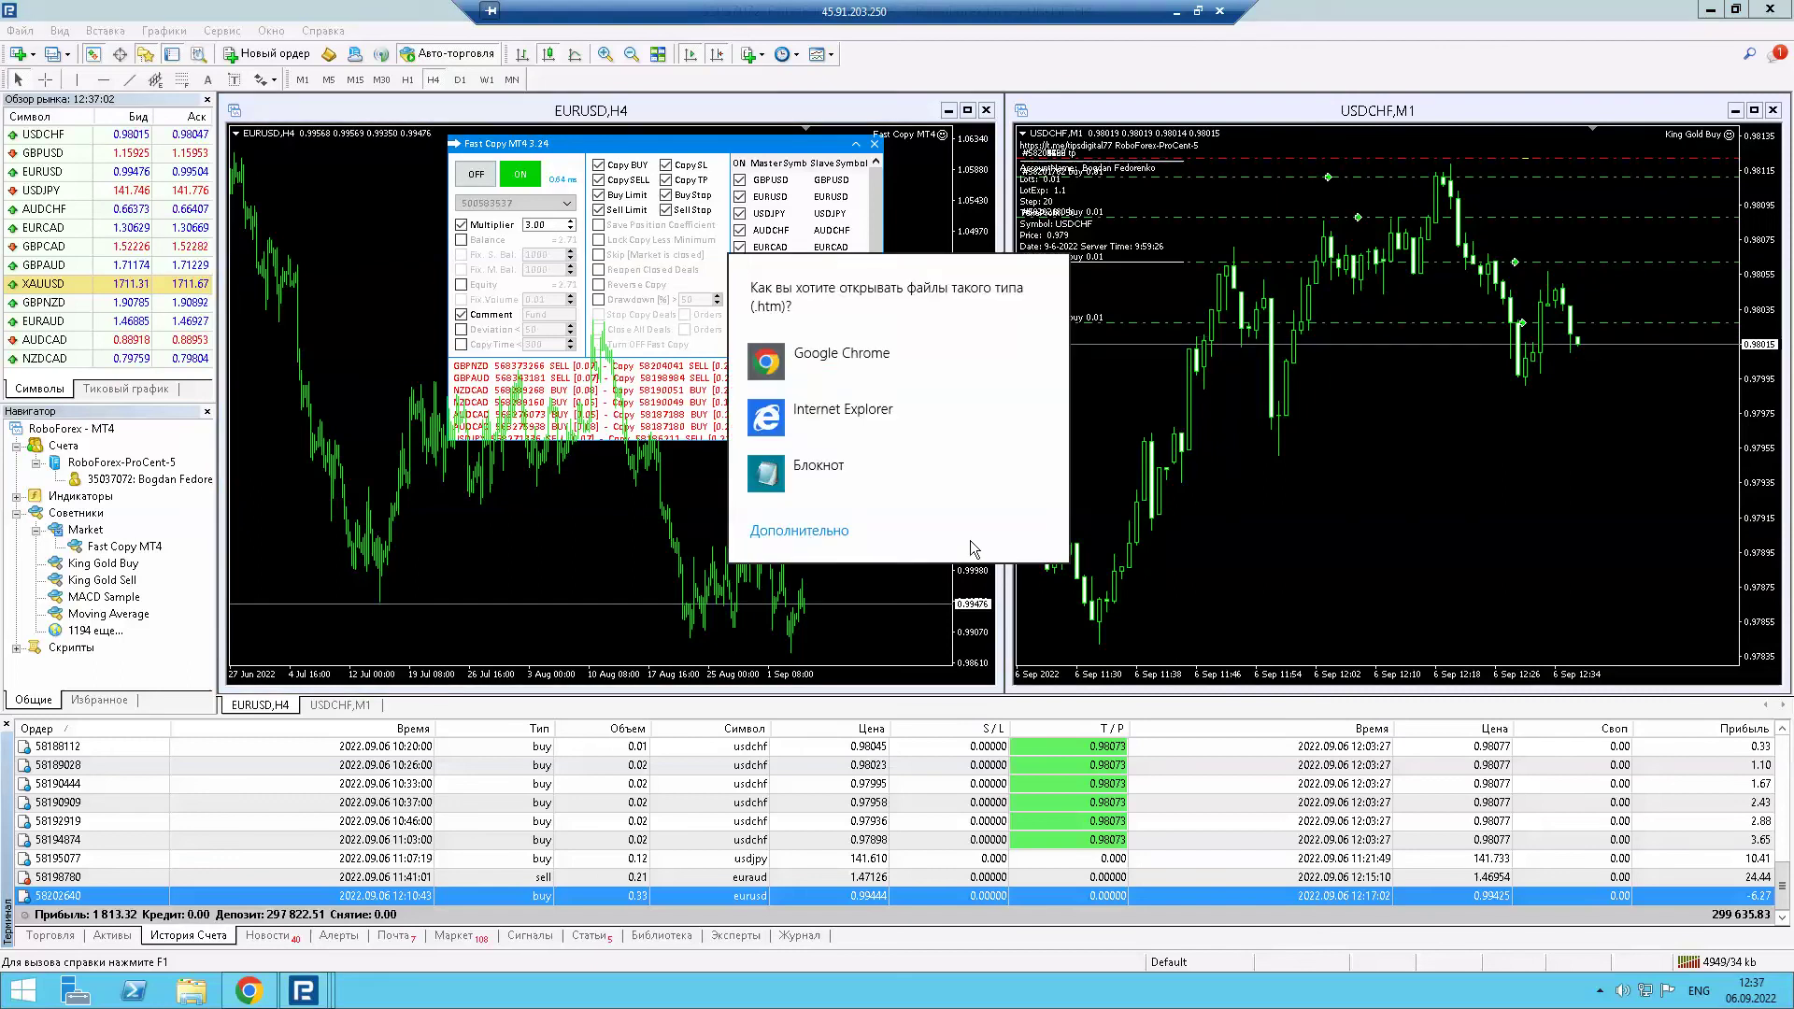
{"action": "left_click", "coordinate": [942, 472]}
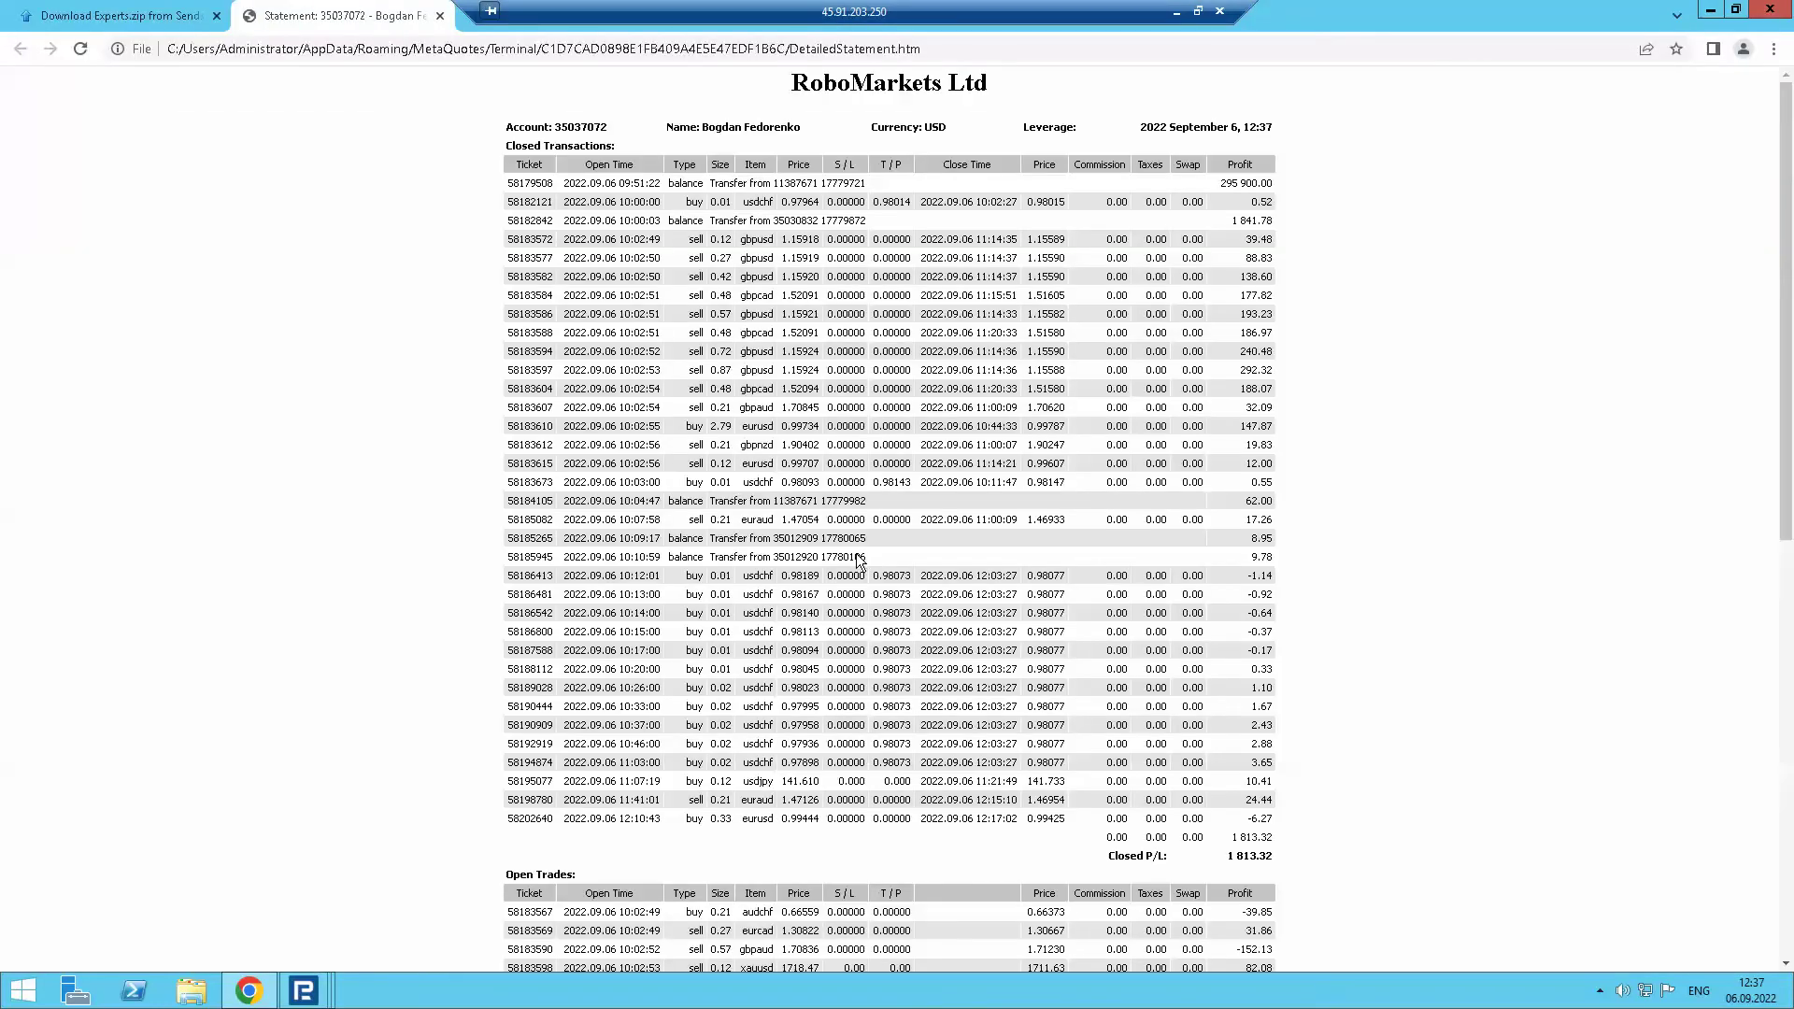
Scroll to the statement summary, check the Maximal Drawdown of 6.27, and close Chrome
{"action": "left_click_drag", "start_coordinate": [1792, 221], "coordinate": [1792, 636]}
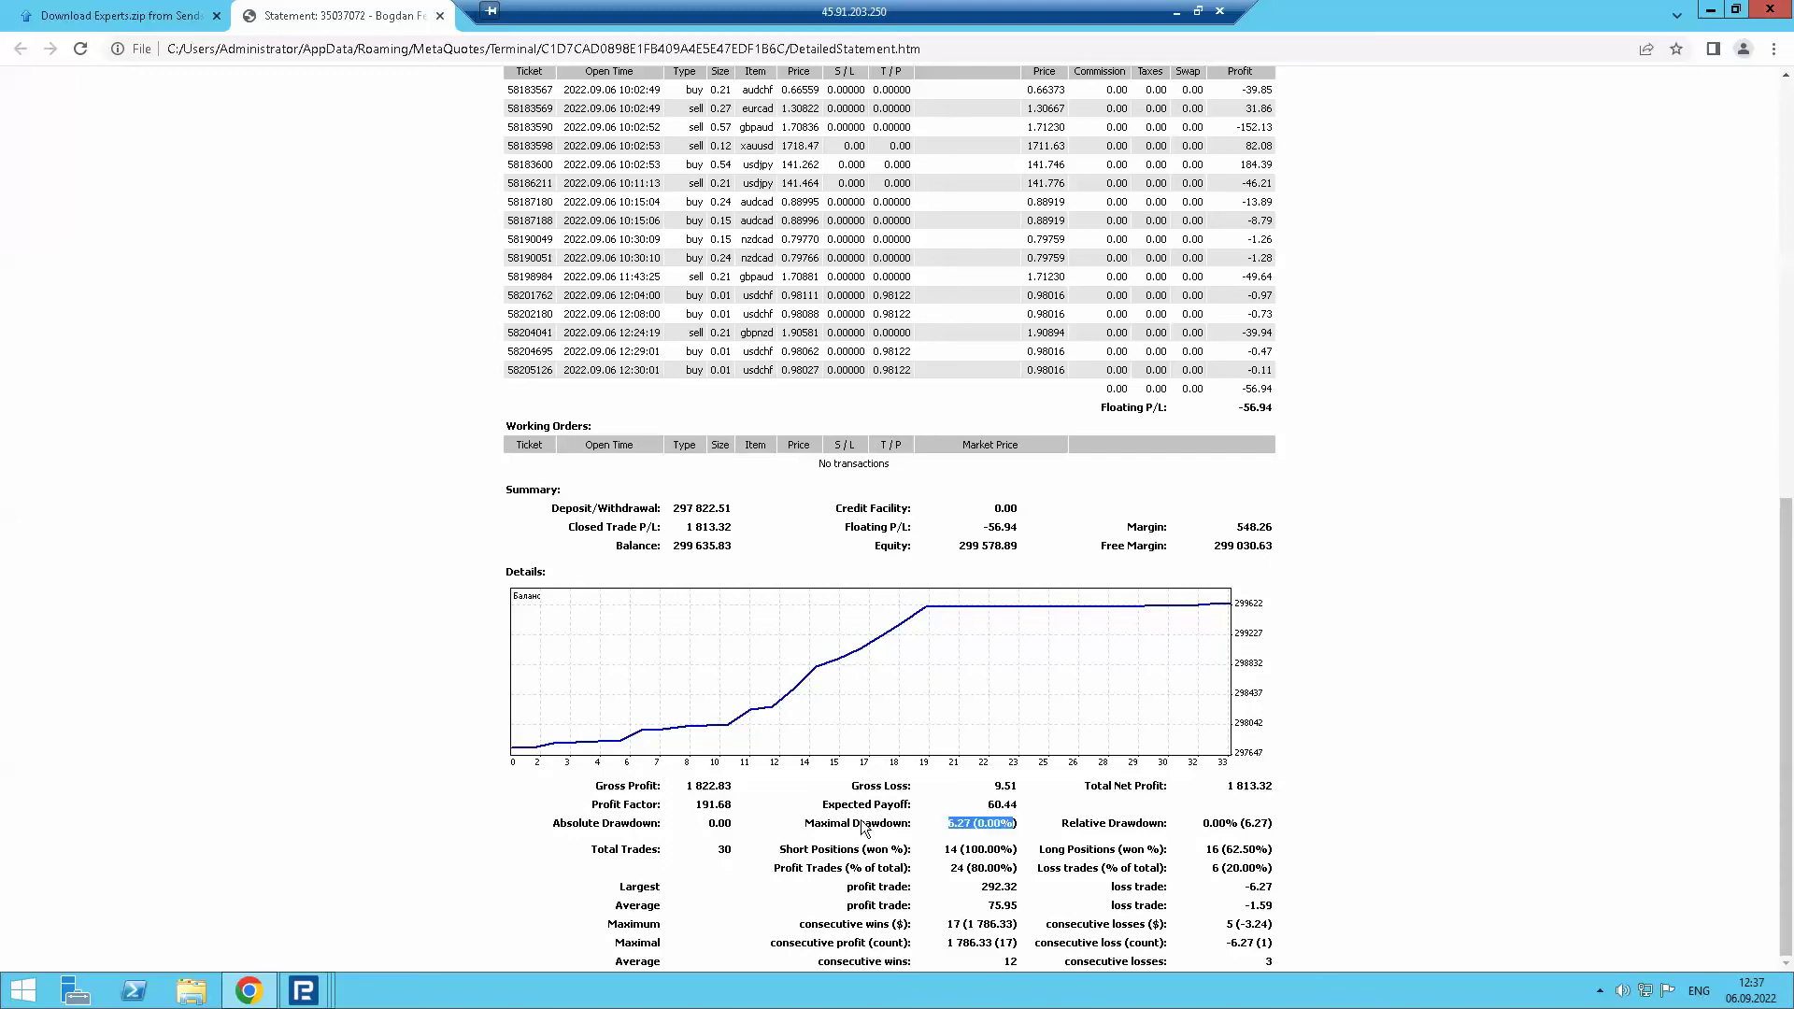
{"action": "double_click", "coordinate": [989, 822]}
{"action": "left_click", "coordinate": [1263, 837]}
{"action": "left_click", "coordinate": [1779, 10]}
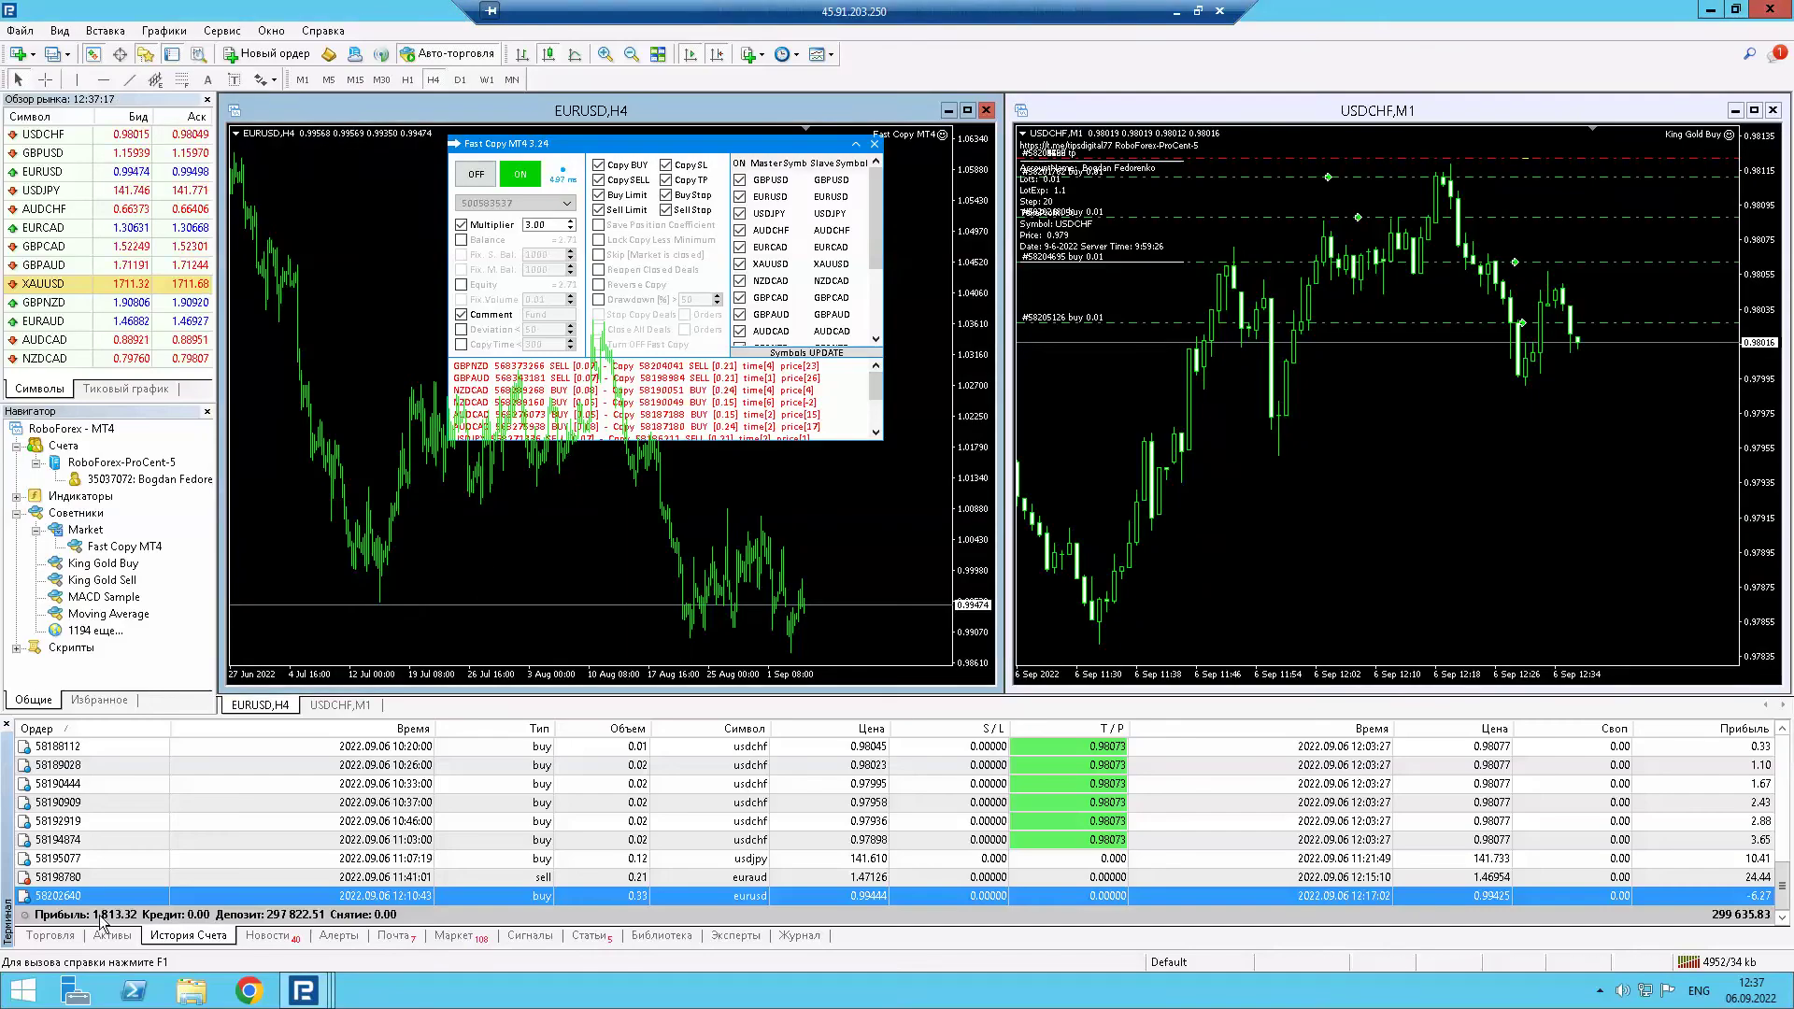
Show this terminal's open trades, then minimize it to reveal the two-terminal view
{"action": "left_click", "coordinate": [71, 937]}
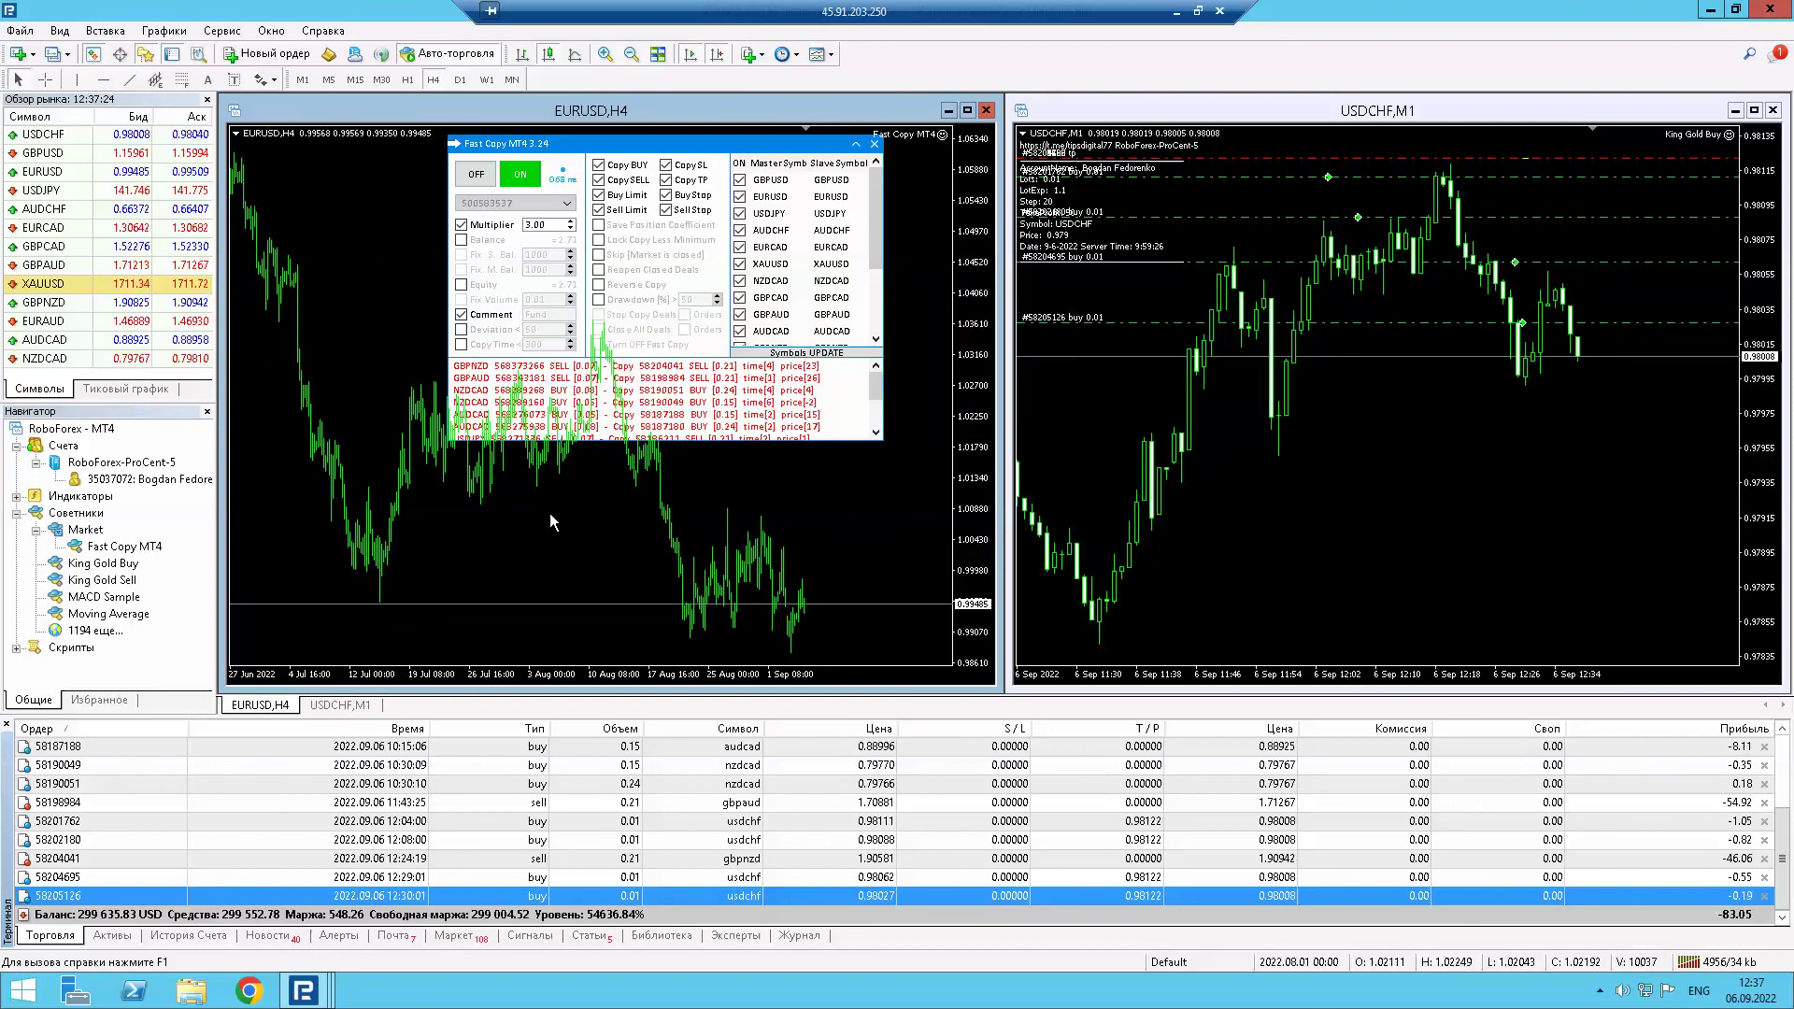
{"action": "left_click", "coordinate": [1716, 11]}
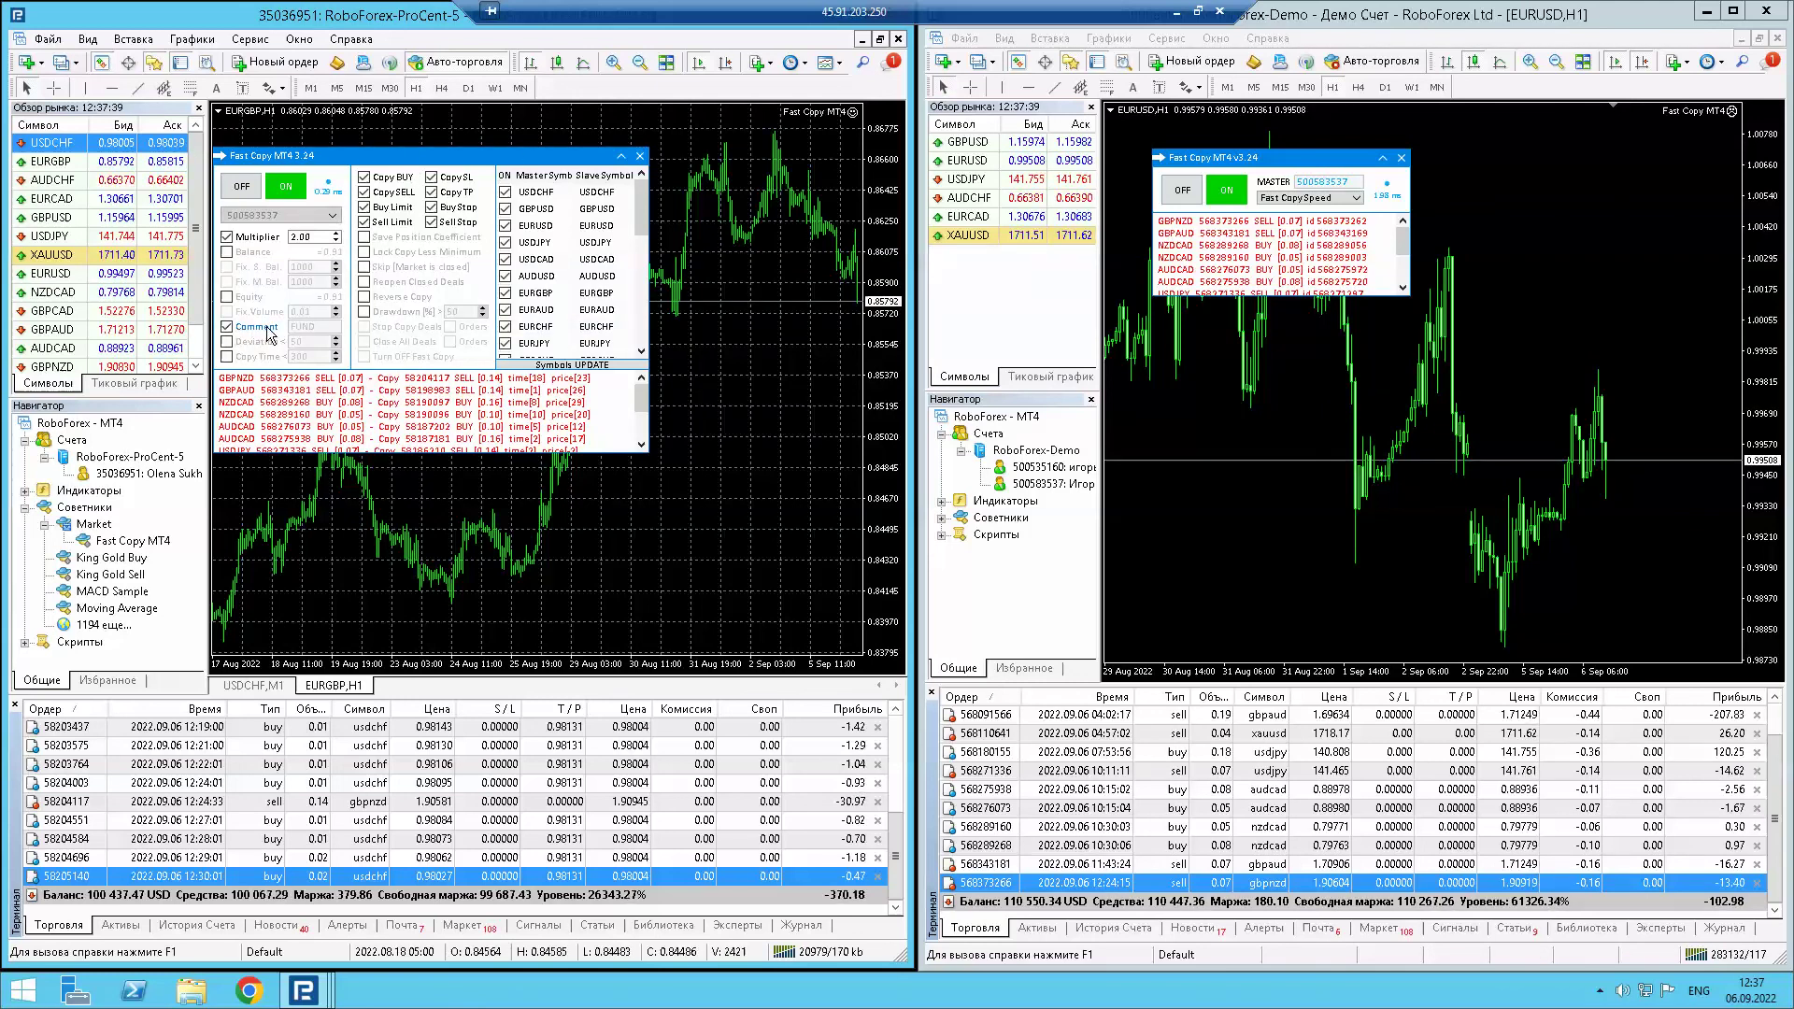
Turn on the Comment column and inspect the gbpnzd and usdchf trades' comments
{"action": "right_click", "coordinate": [469, 873]}
{"action": "left_click", "coordinate": [553, 814]}
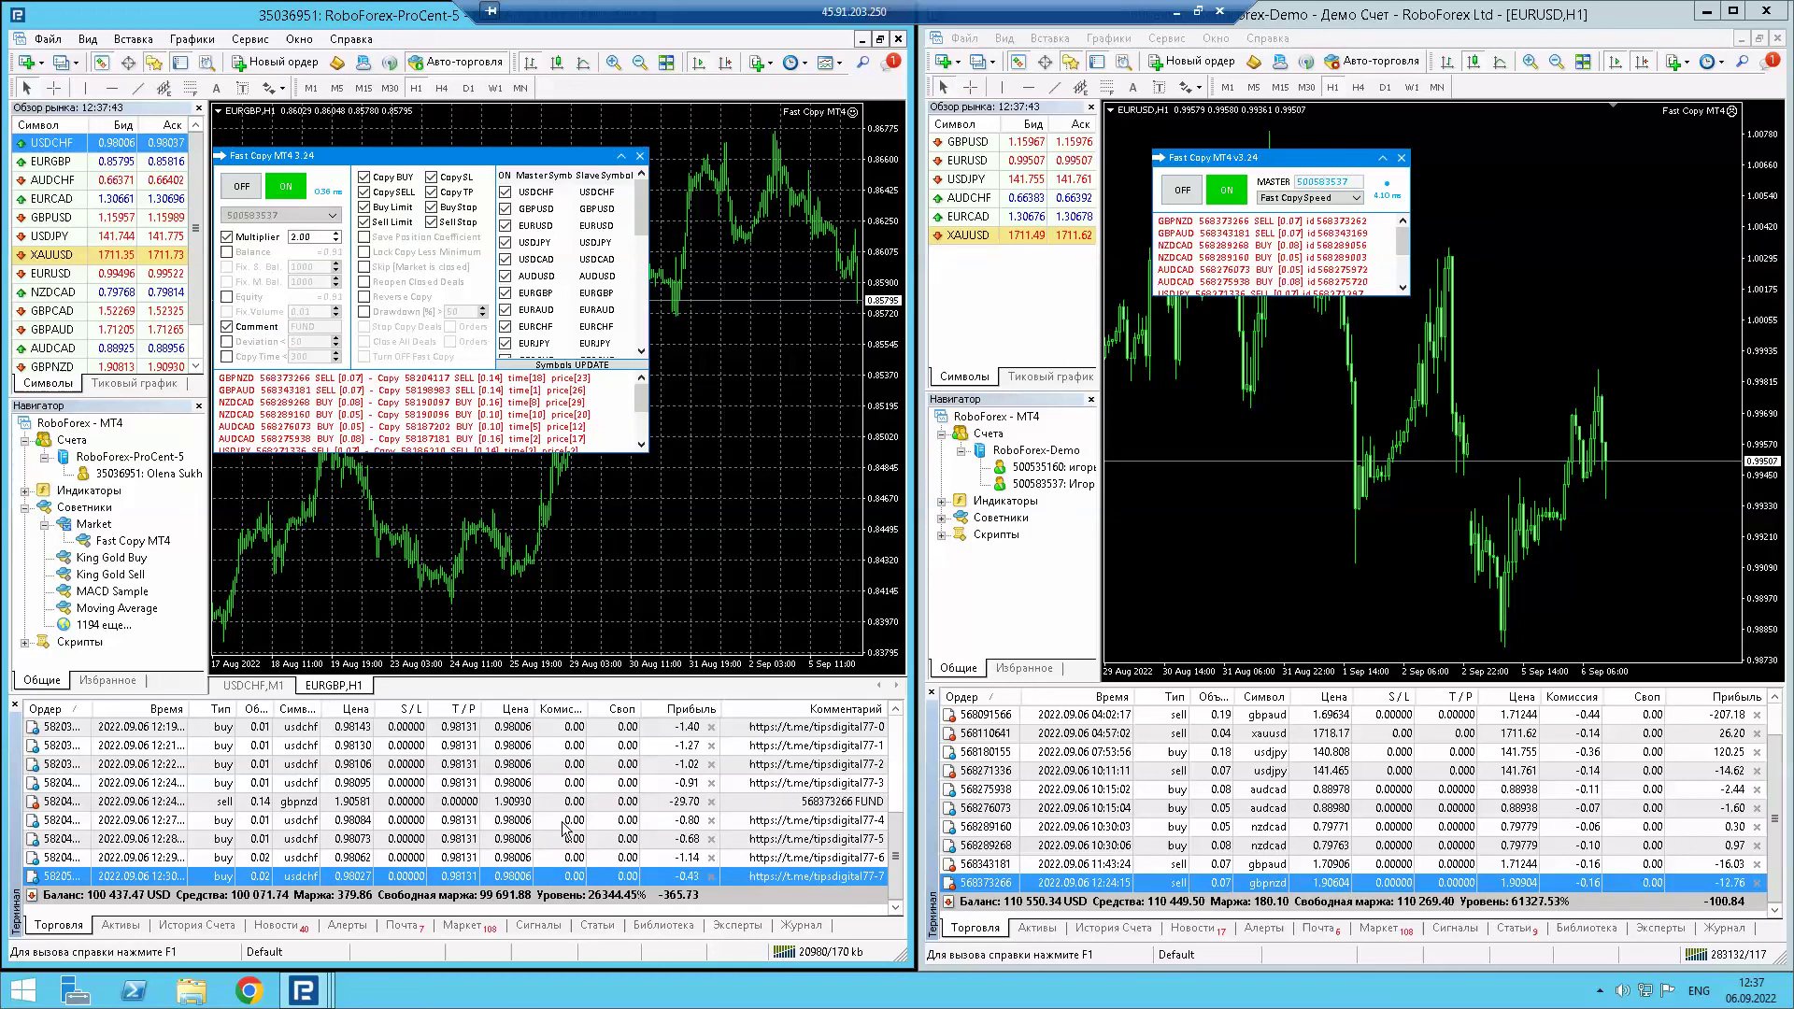
{"action": "left_click", "coordinate": [874, 806]}
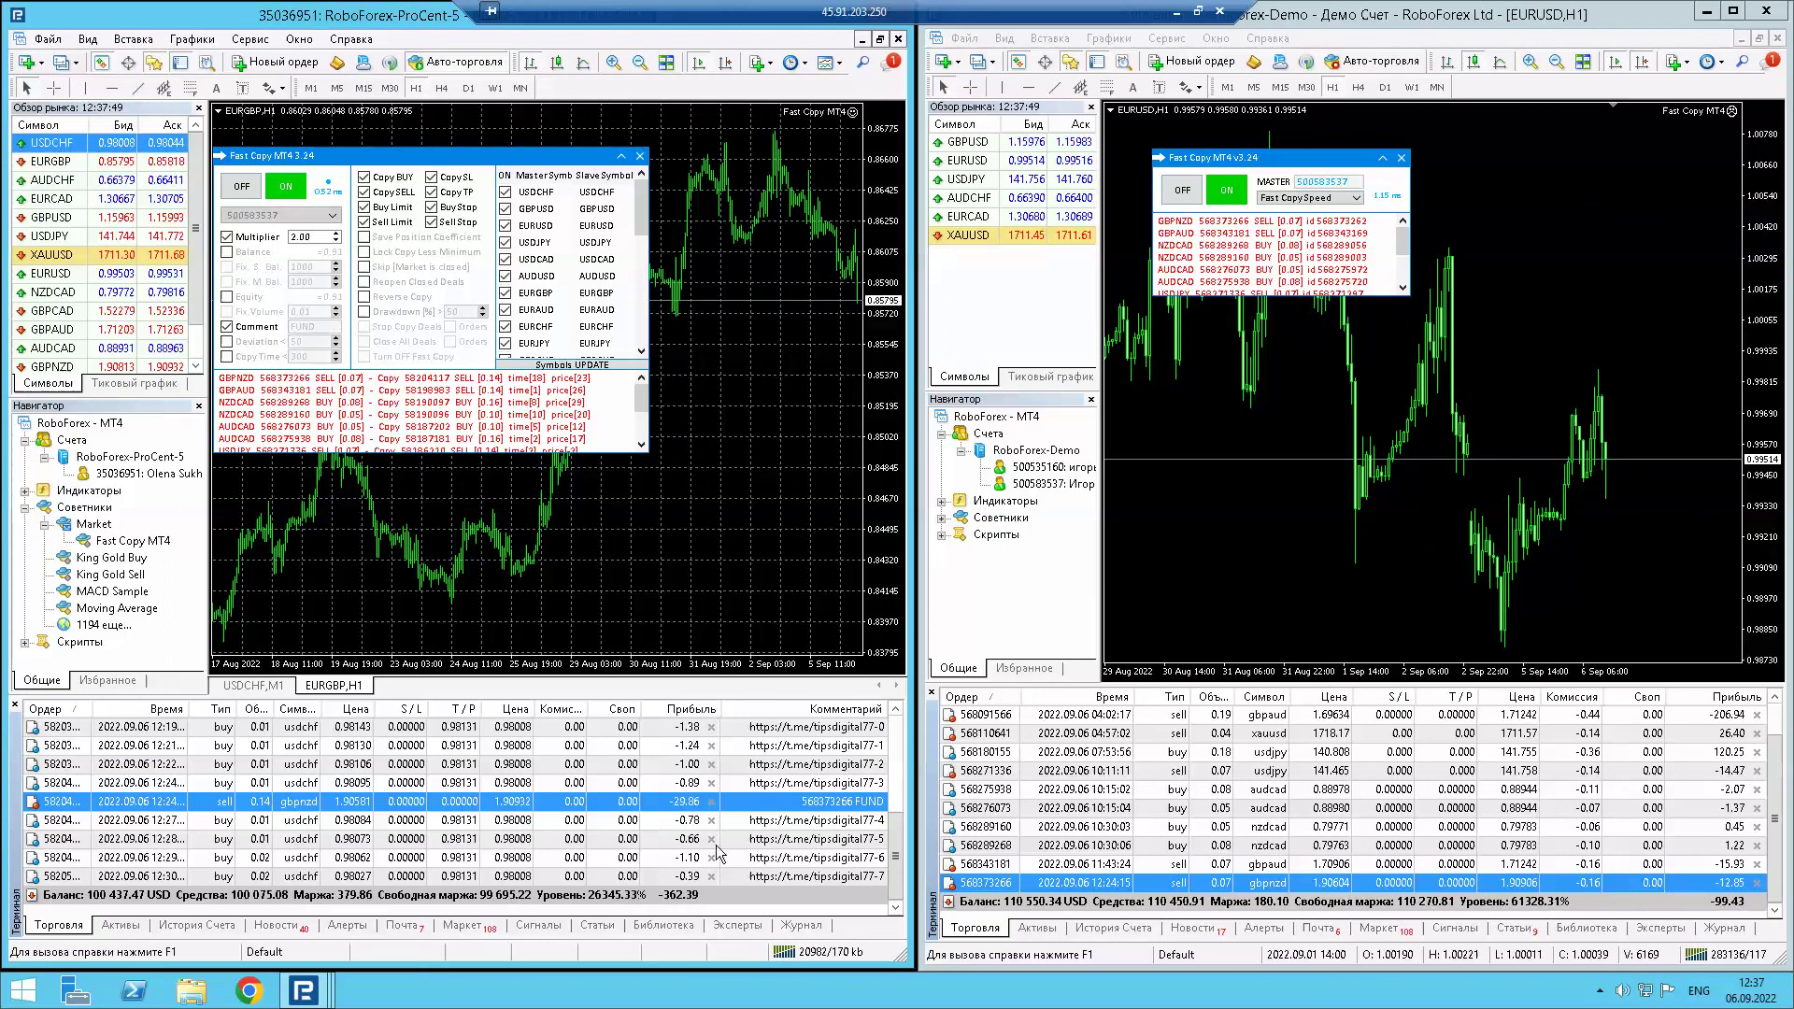
{"action": "left_click", "coordinate": [715, 876]}
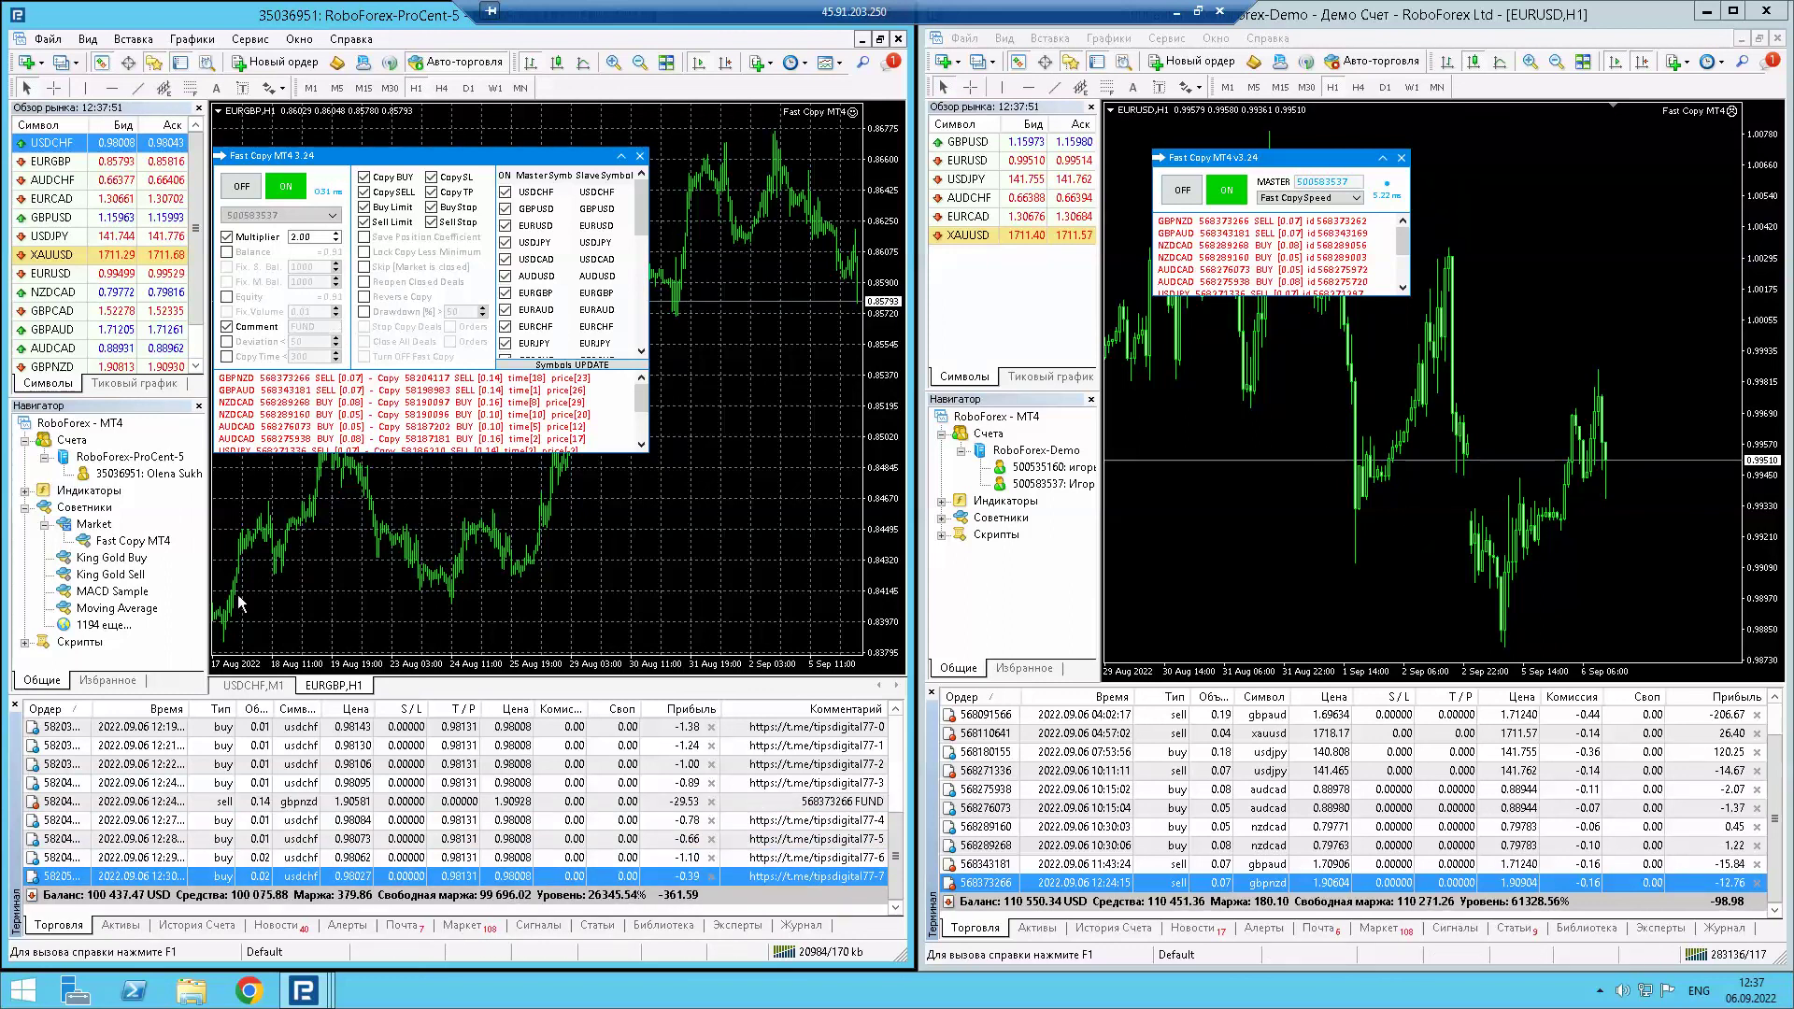
Hide the Commission and Comment columns from the left terminal's trade list
{"action": "right_click", "coordinate": [448, 876]}
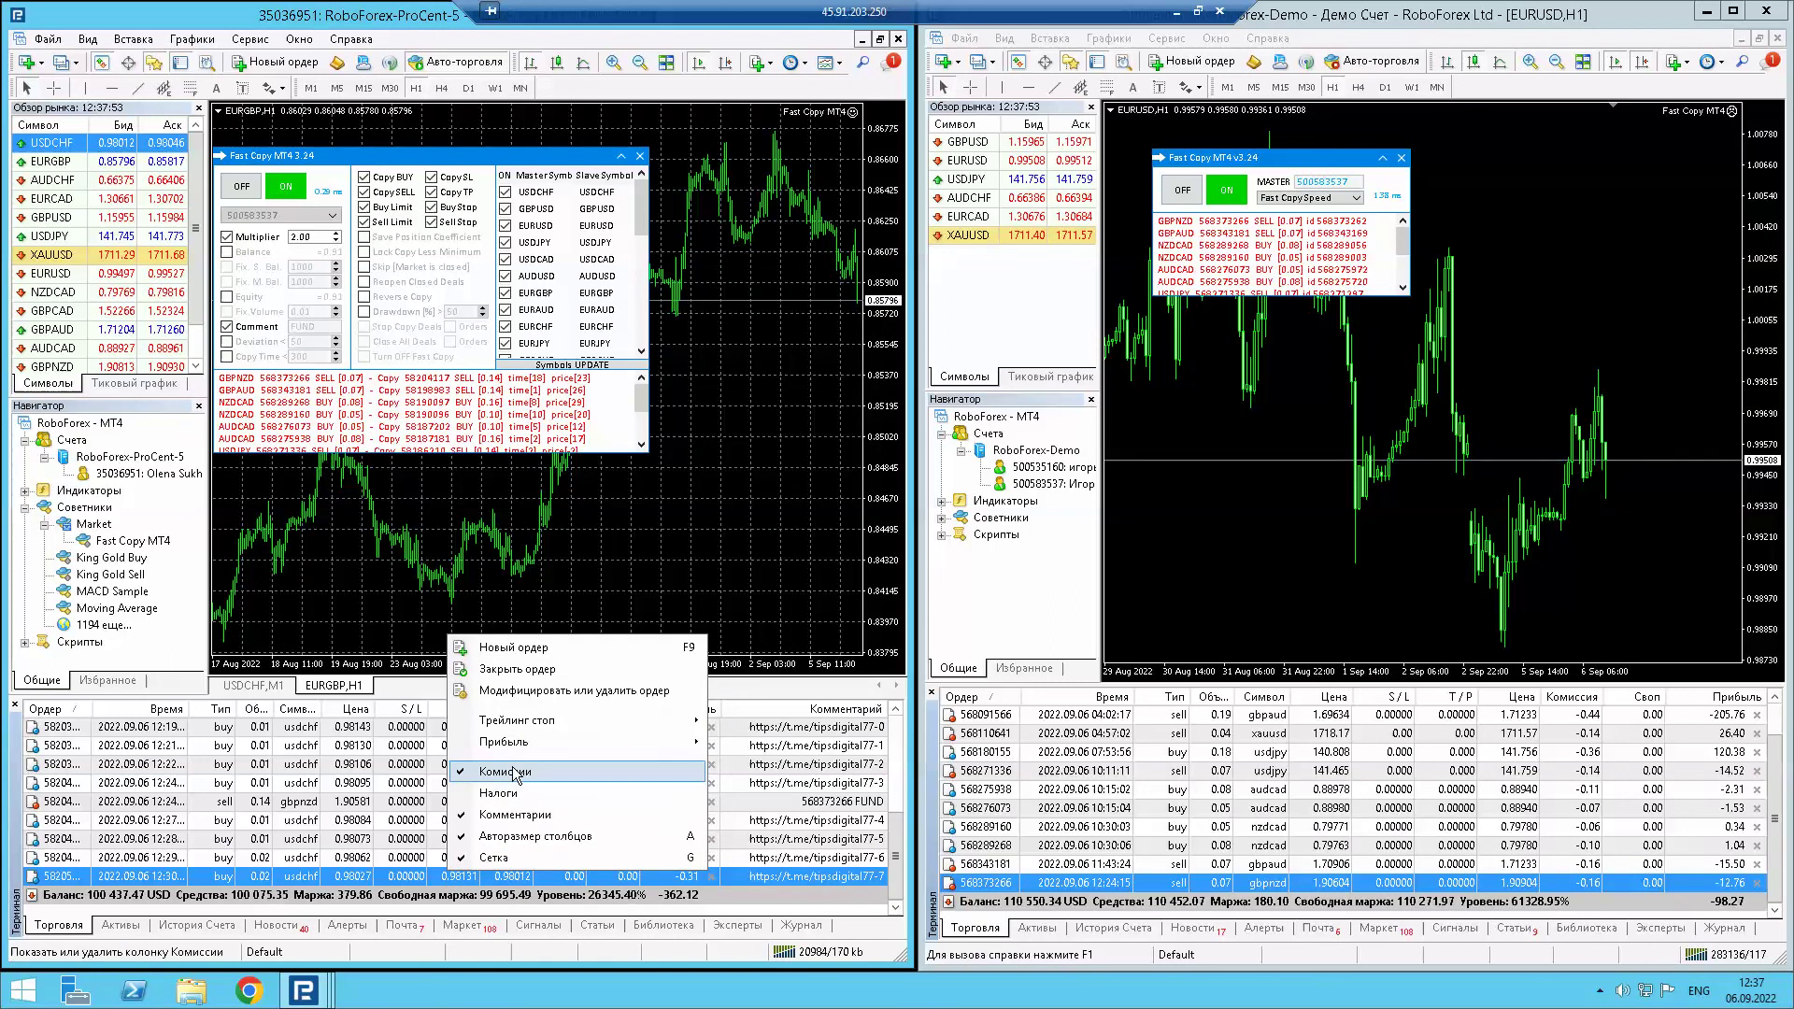
{"action": "left_click", "coordinate": [514, 772]}
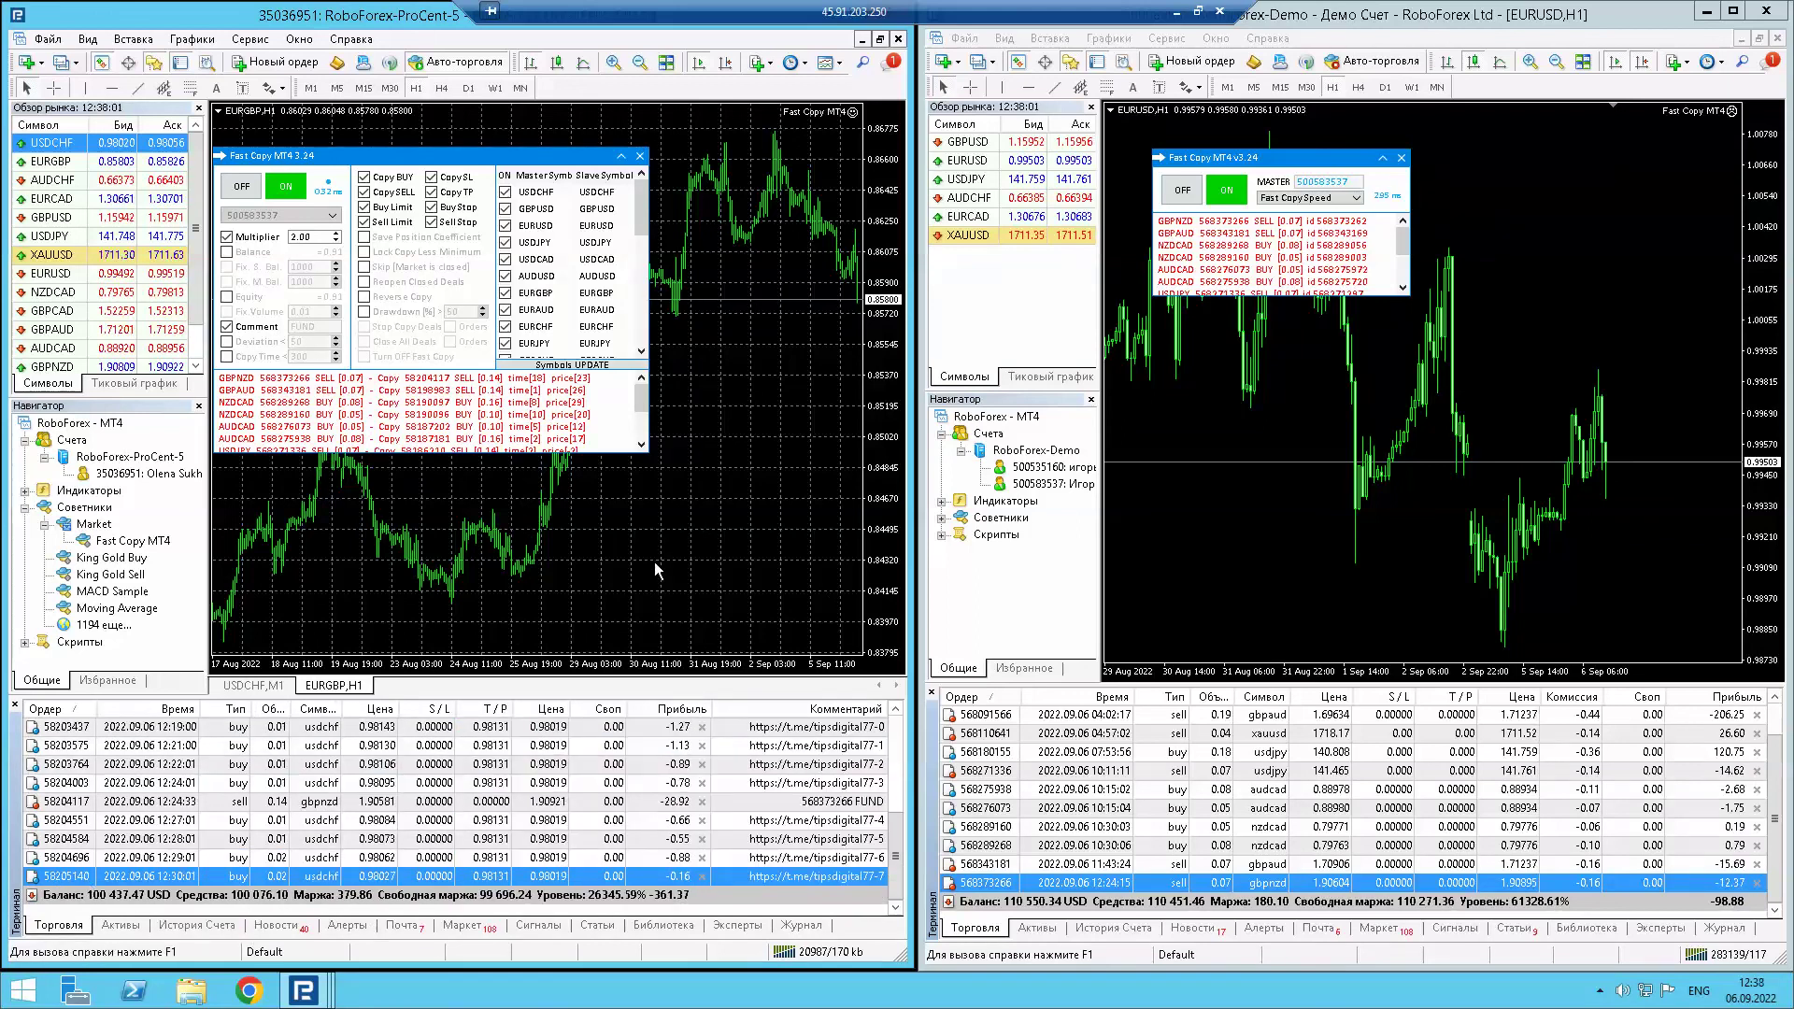
{"action": "right_click", "coordinate": [790, 857]}
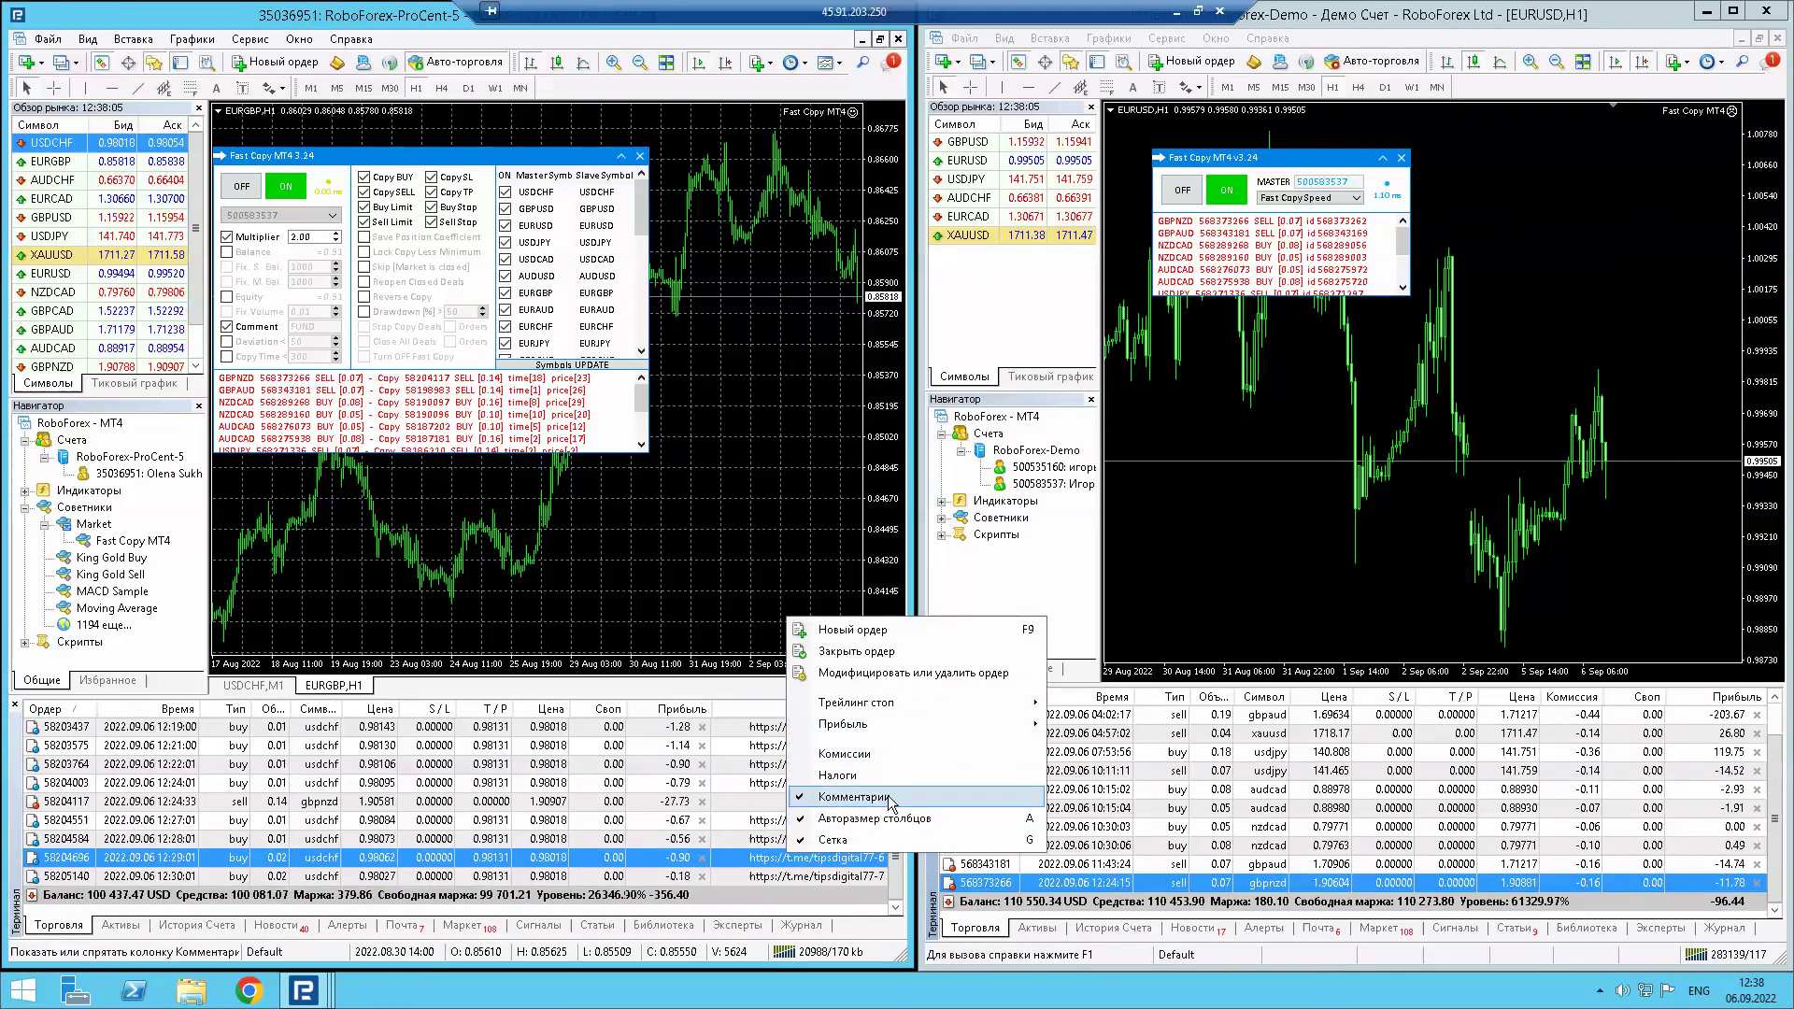
{"action": "left_click", "coordinate": [887, 798]}
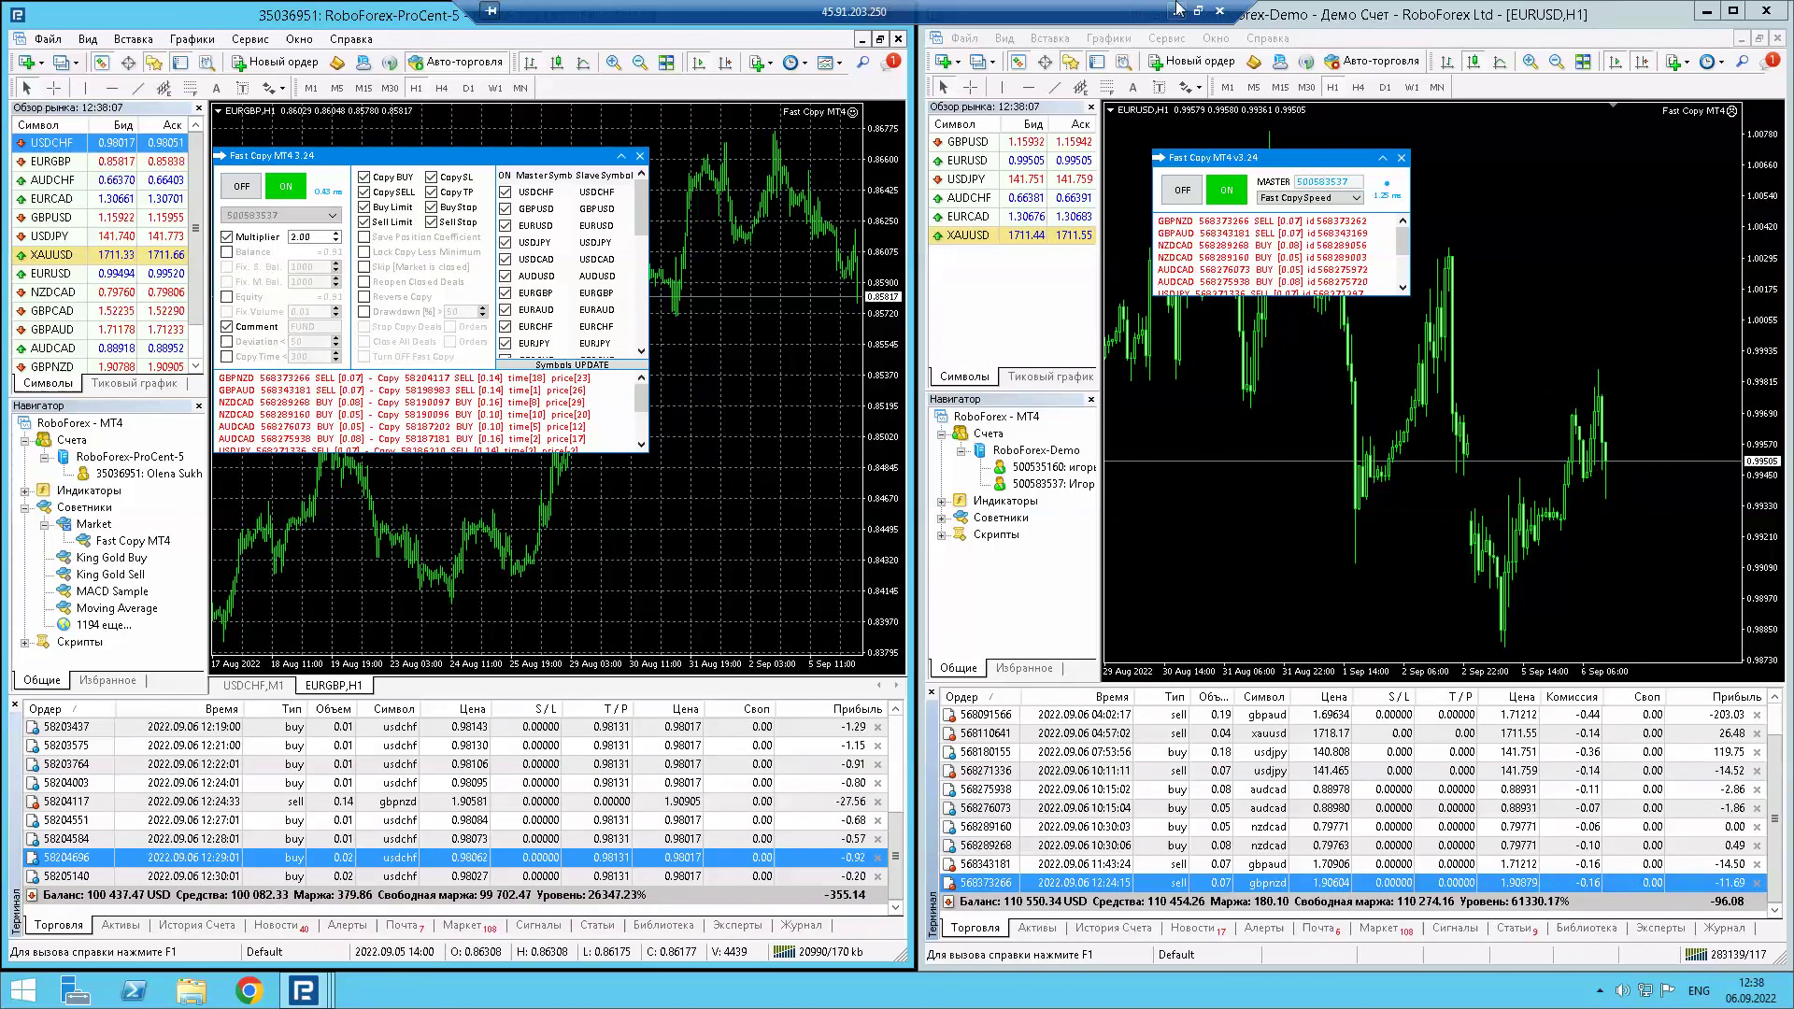